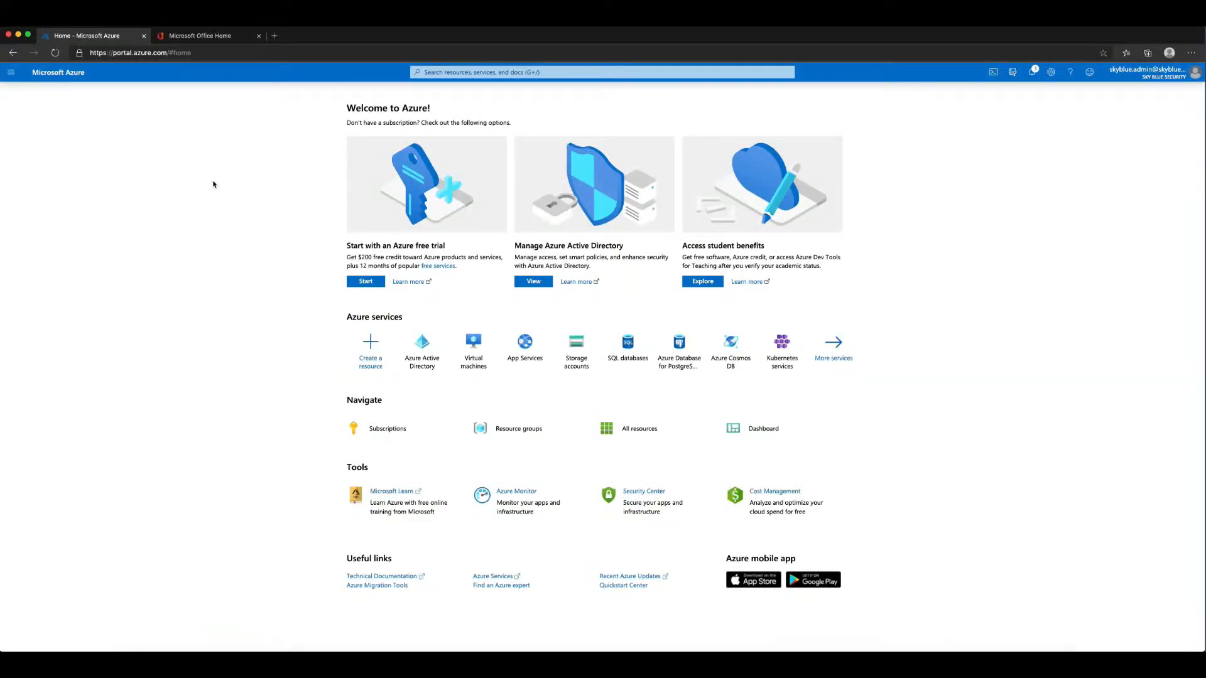
Open the Microsoft 365 admin center from the Office home page and display the list of active users
left_click(210, 39)
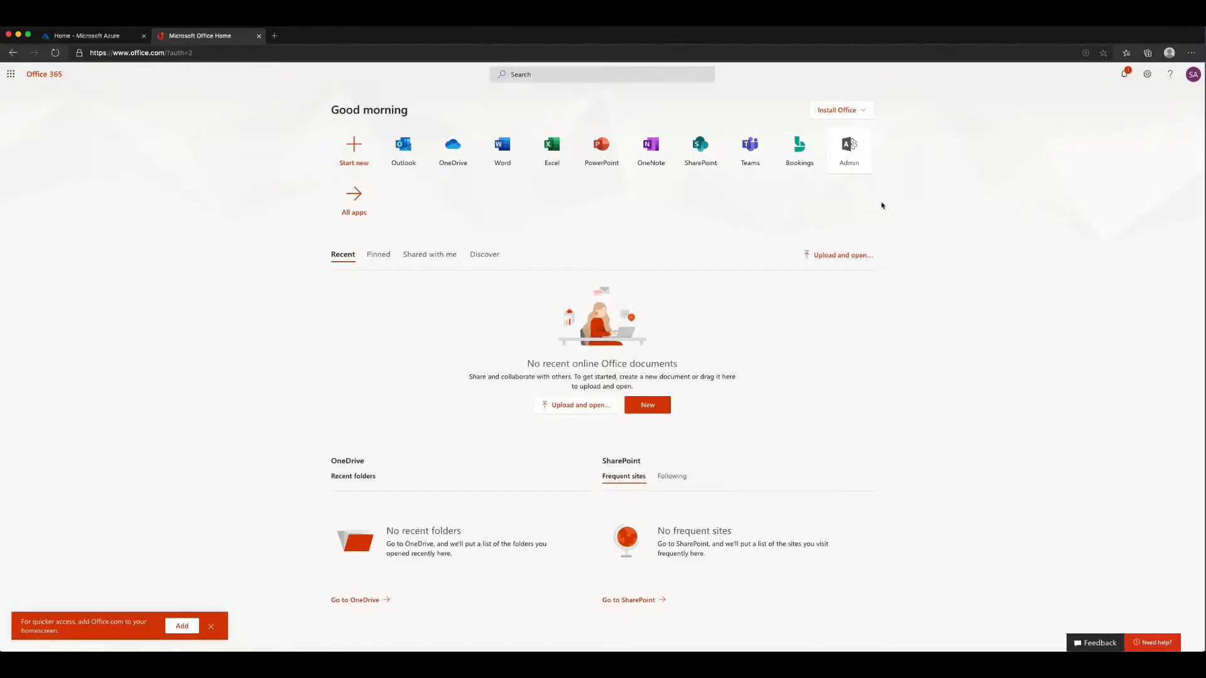
left_click(849, 149)
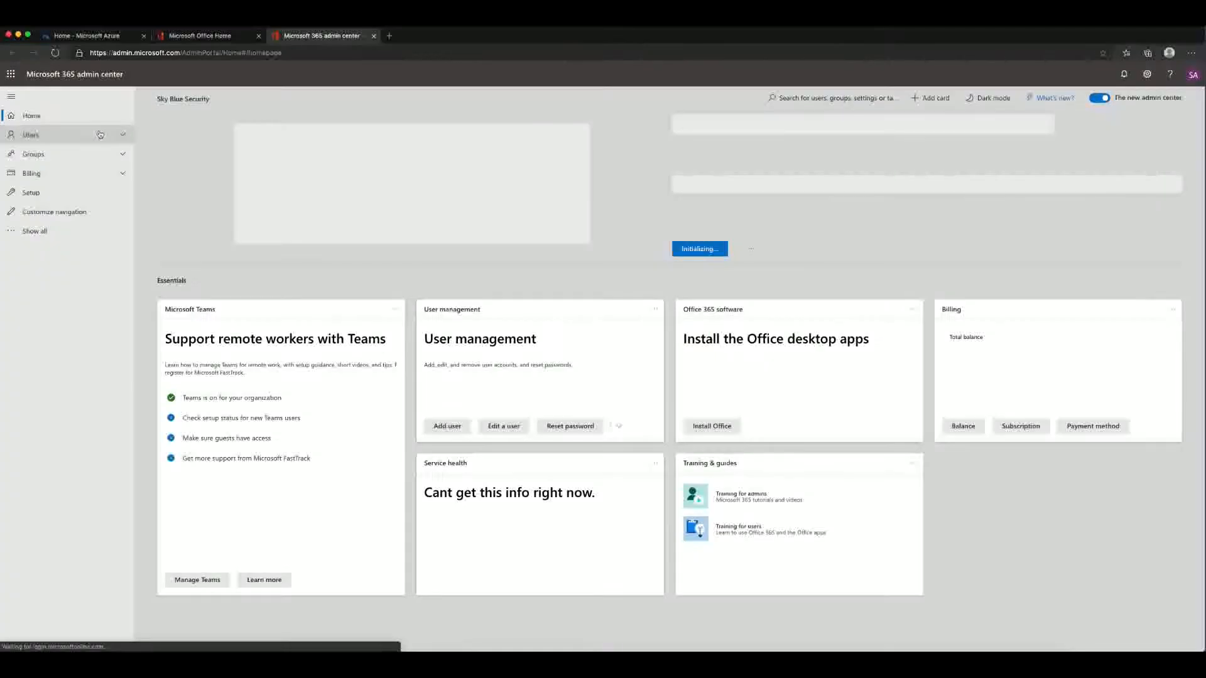
left_click(94, 134)
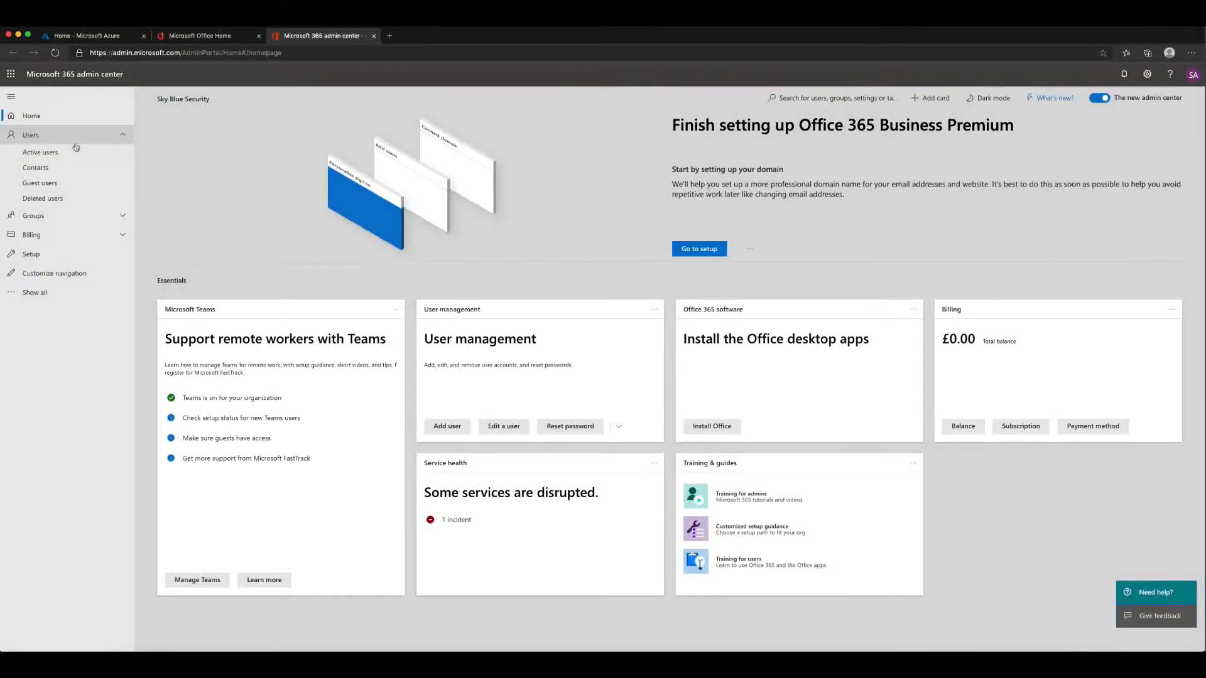
left_click(57, 152)
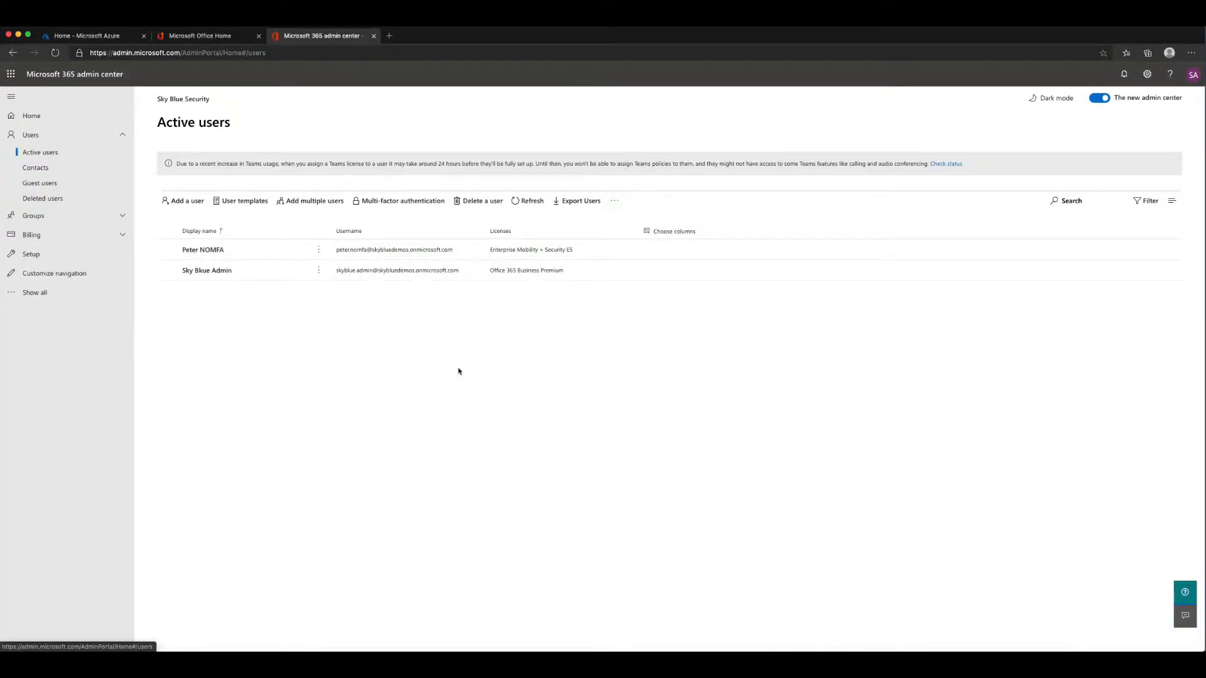
Start adding a user and fill in the first name, last name, display name and username on the skybluedemos.onmicrosoft.com domain
left_click(189, 200)
left_click(450, 186)
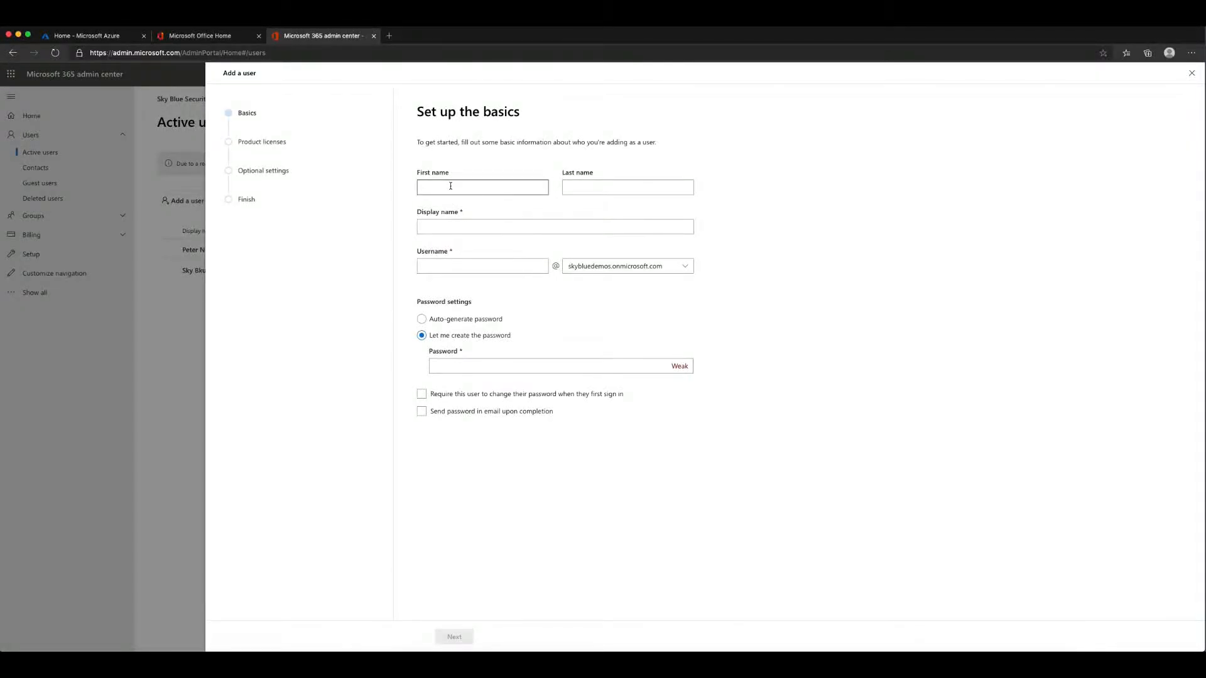
type("Bruce")
left_click(626, 188)
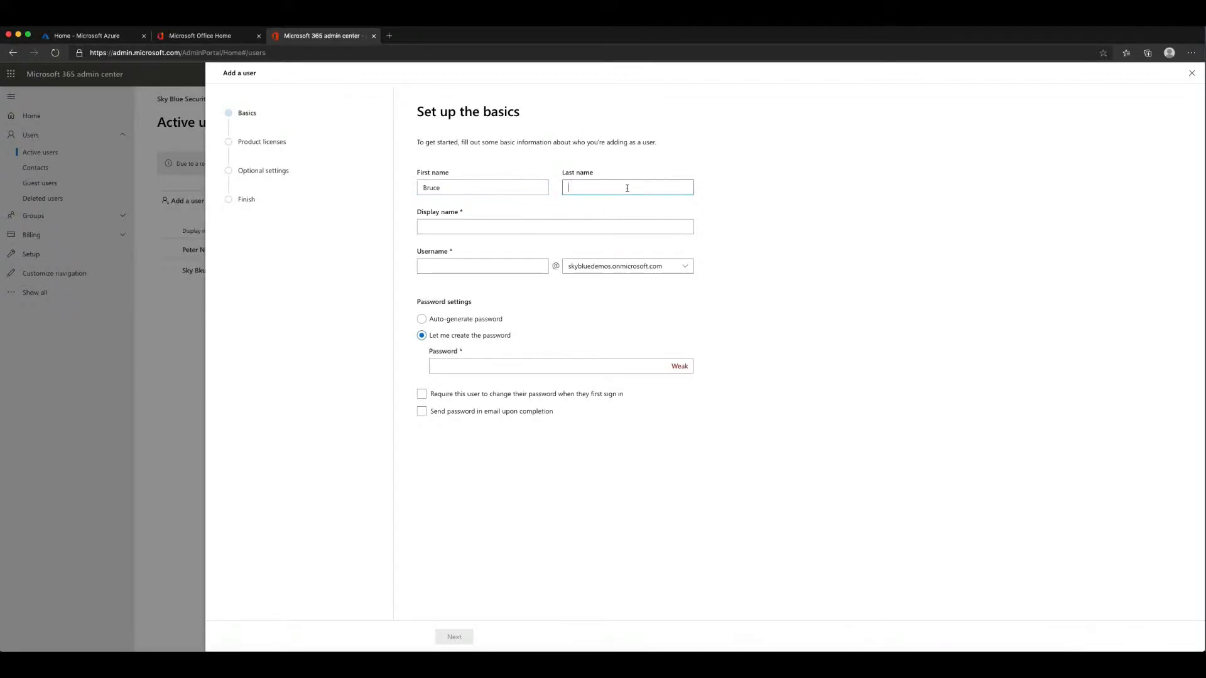
type("MFA")
left_click(585, 225)
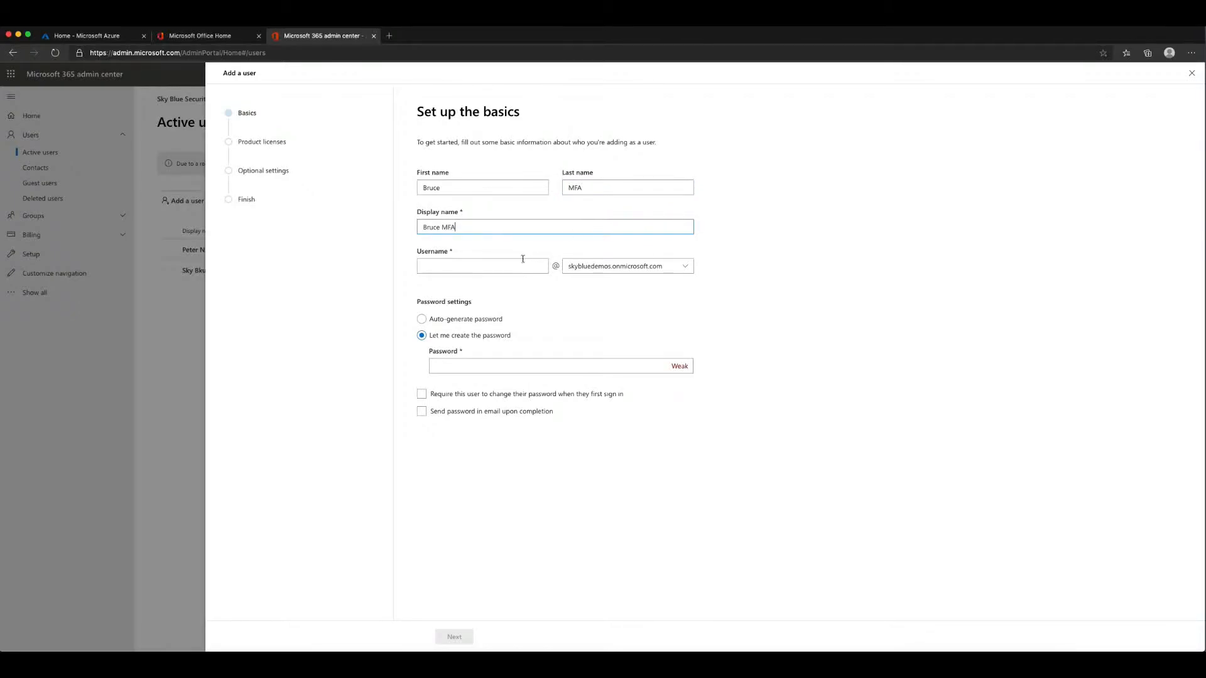
left_click(483, 263)
type("bruce.mfa")
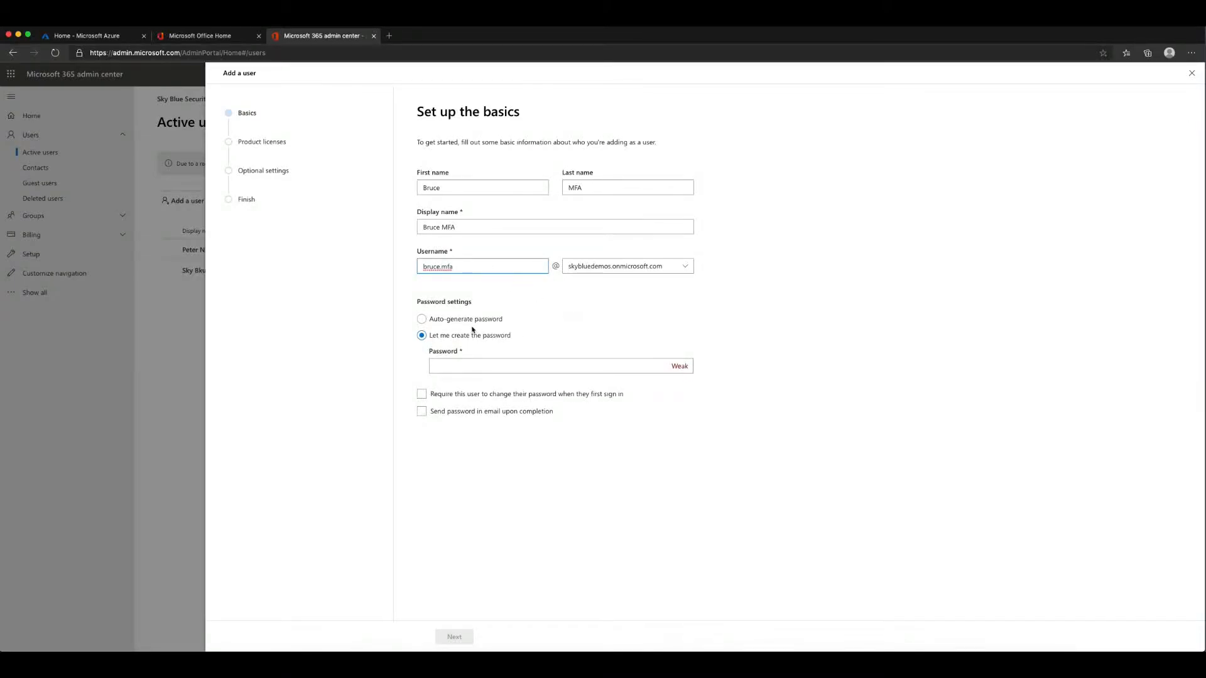
Enter a custom account password for the new user and continue to the product licenses
left_click(499, 366)
type("P••••")
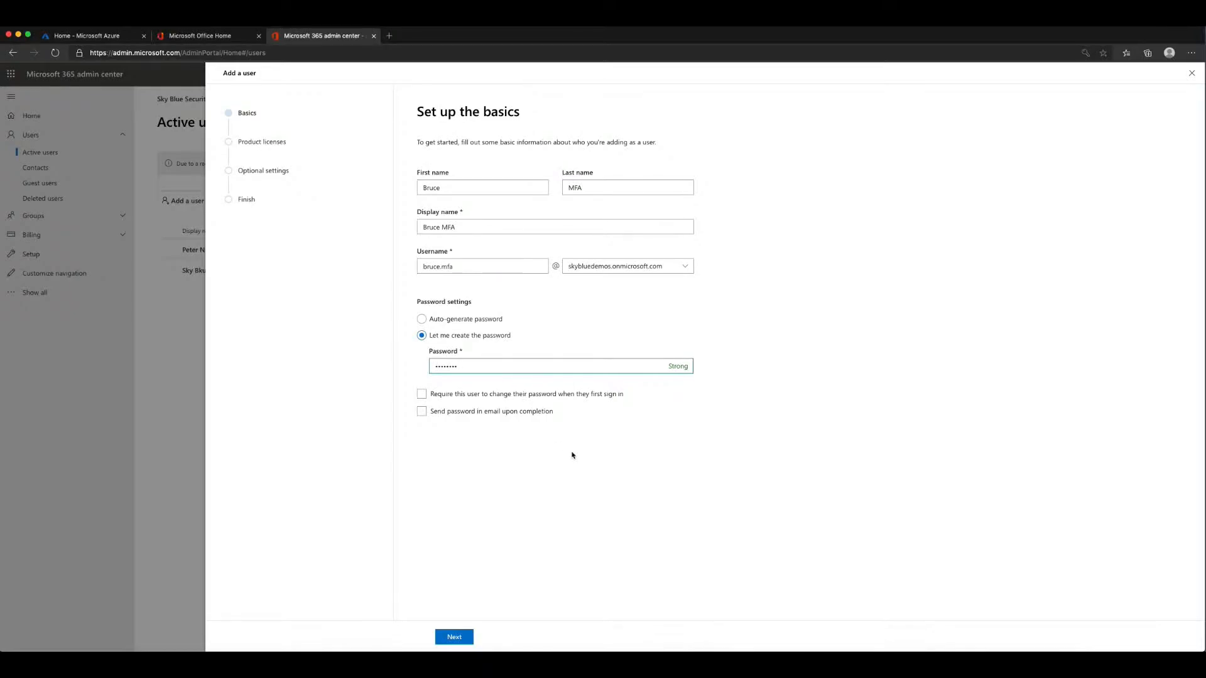
left_click(454, 637)
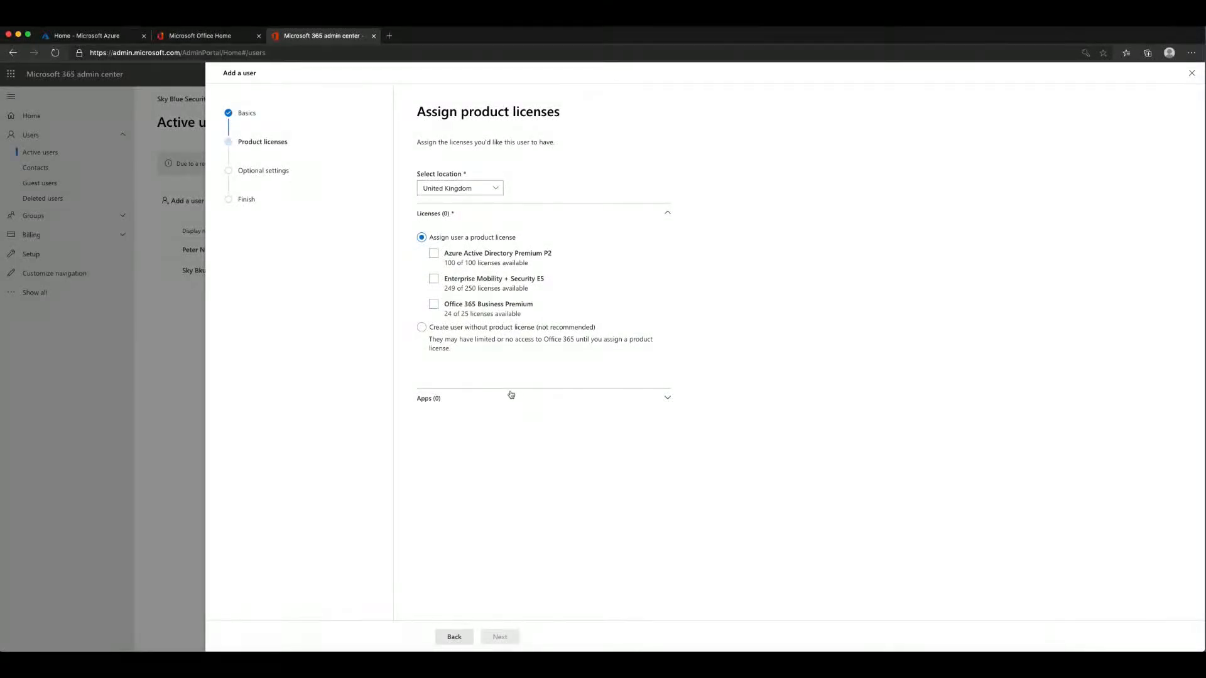
Assign the Enterprise Mobility + Security E5 license, keep the default optional settings and finish adding the user
left_click(433, 279)
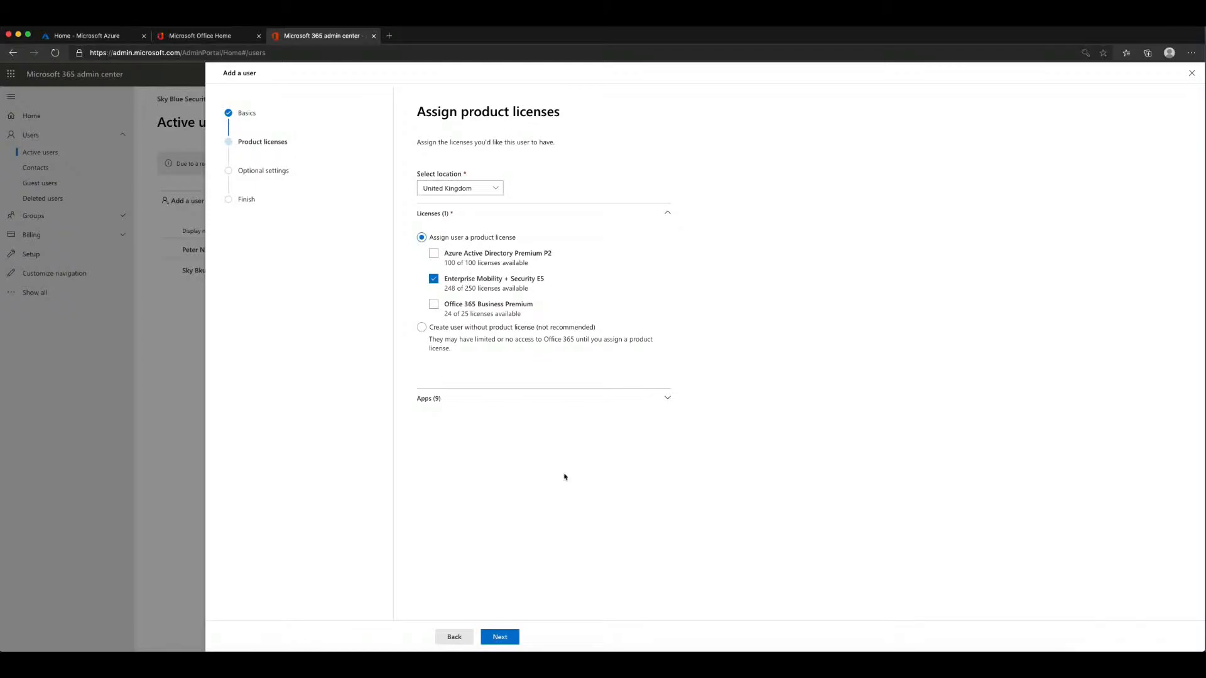
left_click(501, 638)
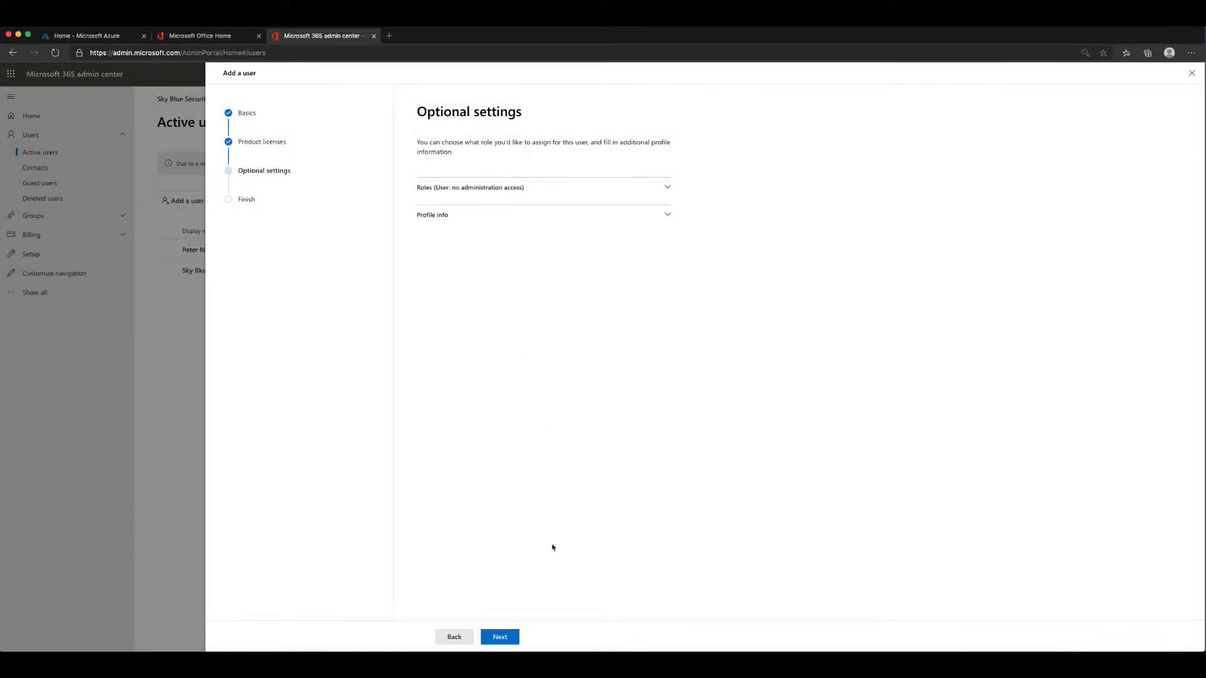
left_click(509, 637)
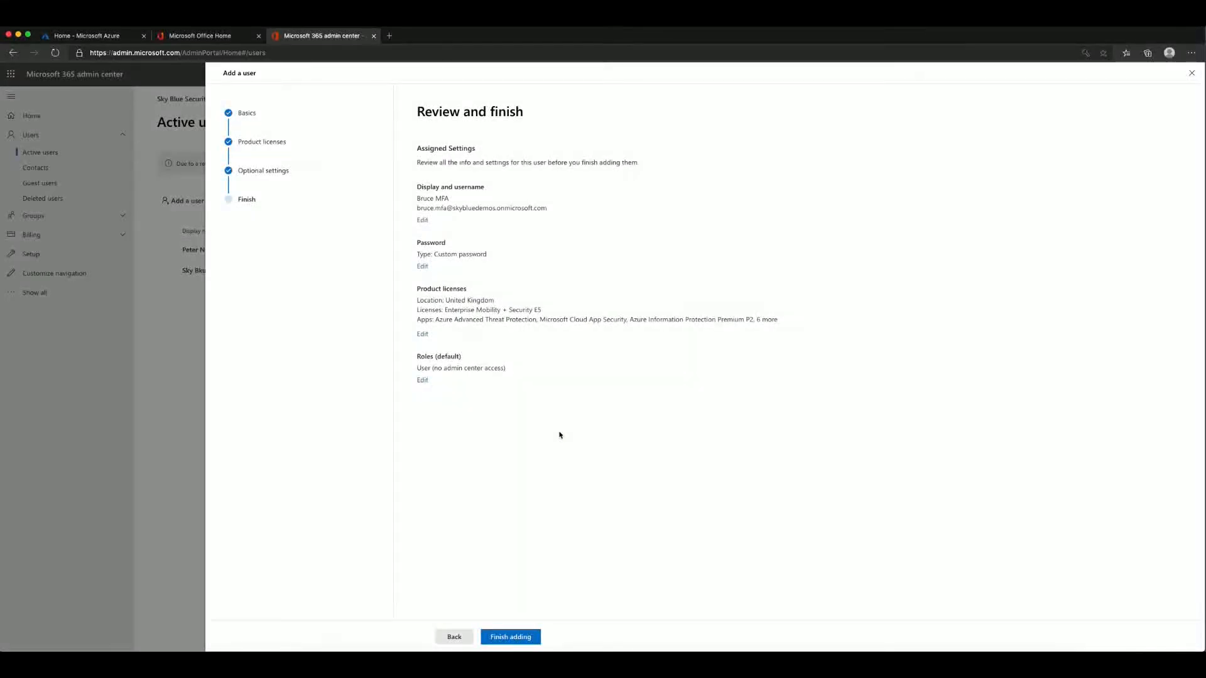
left_click(510, 636)
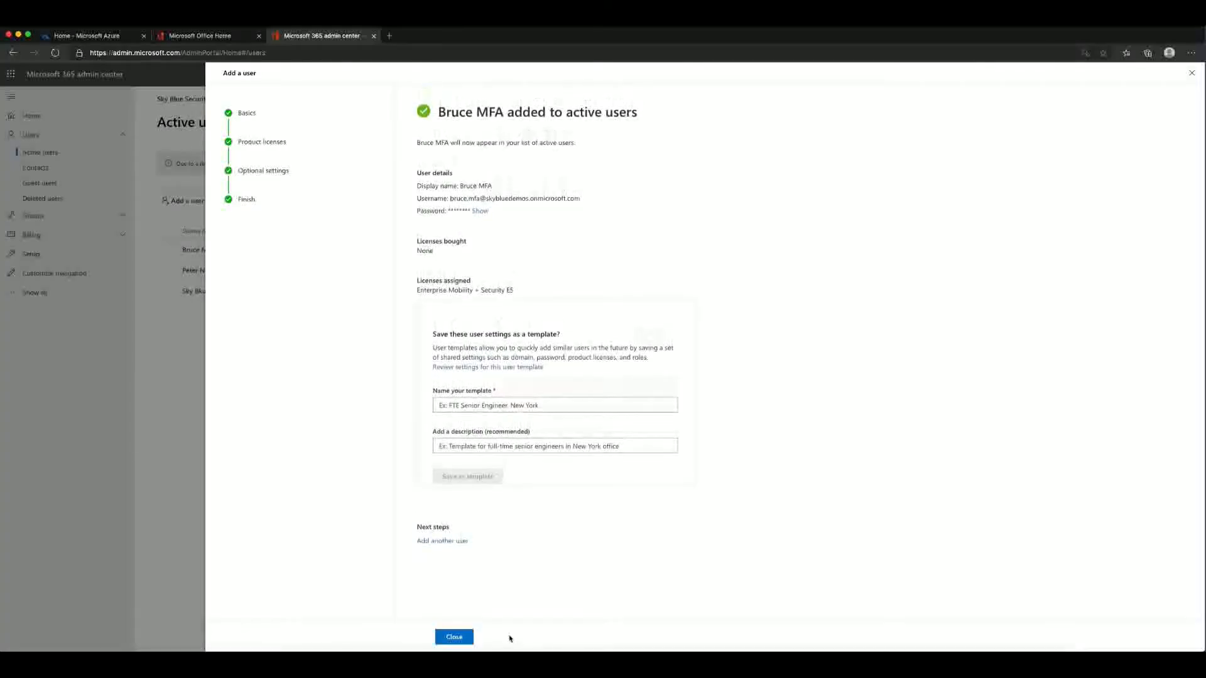
left_click(454, 637)
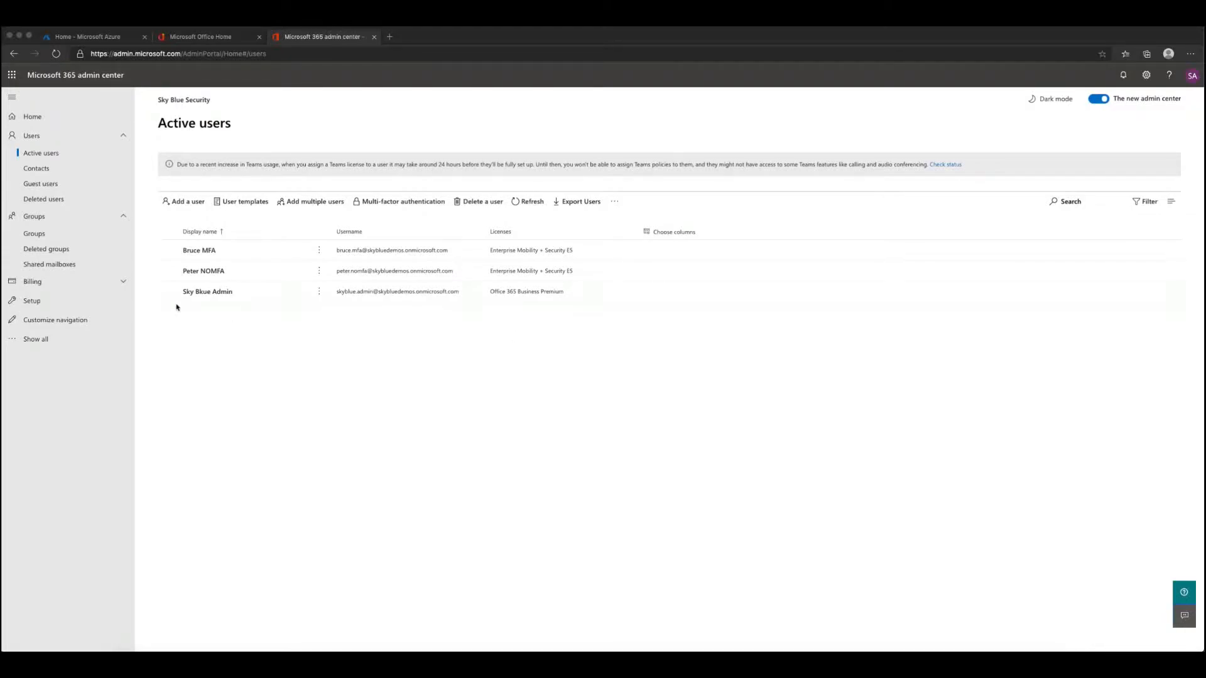
Start adding a new group from the Groups list and choose Security as its group type
left_click(38, 237)
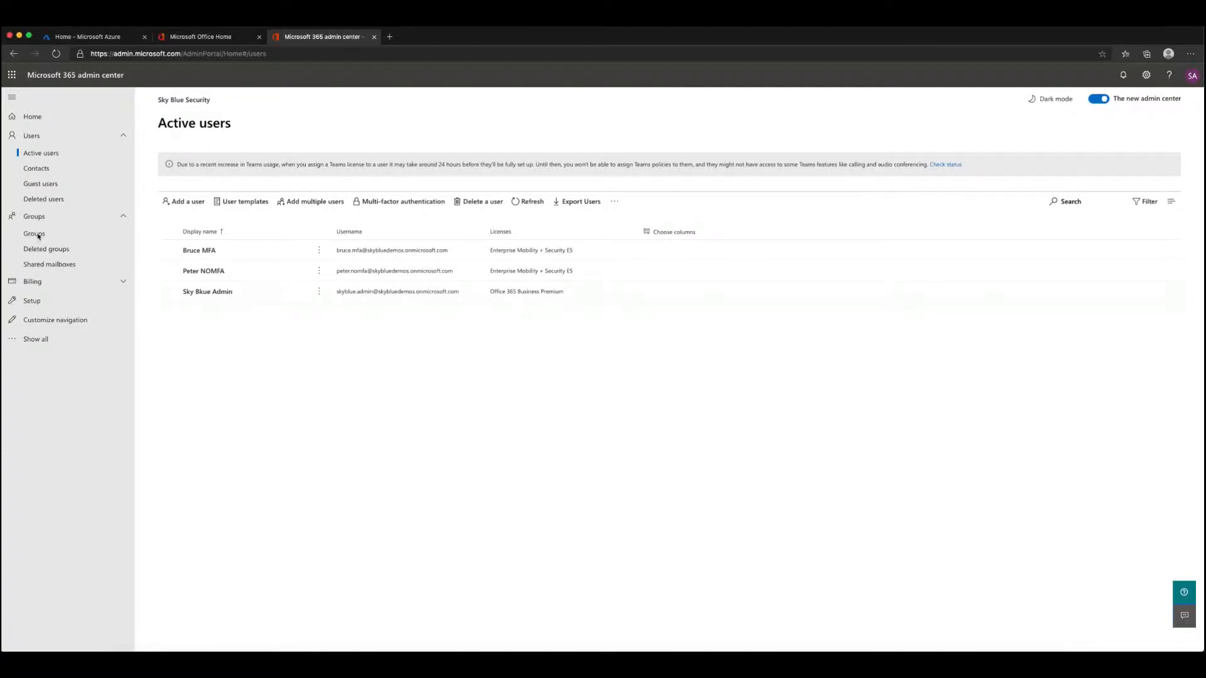
left_click(38, 236)
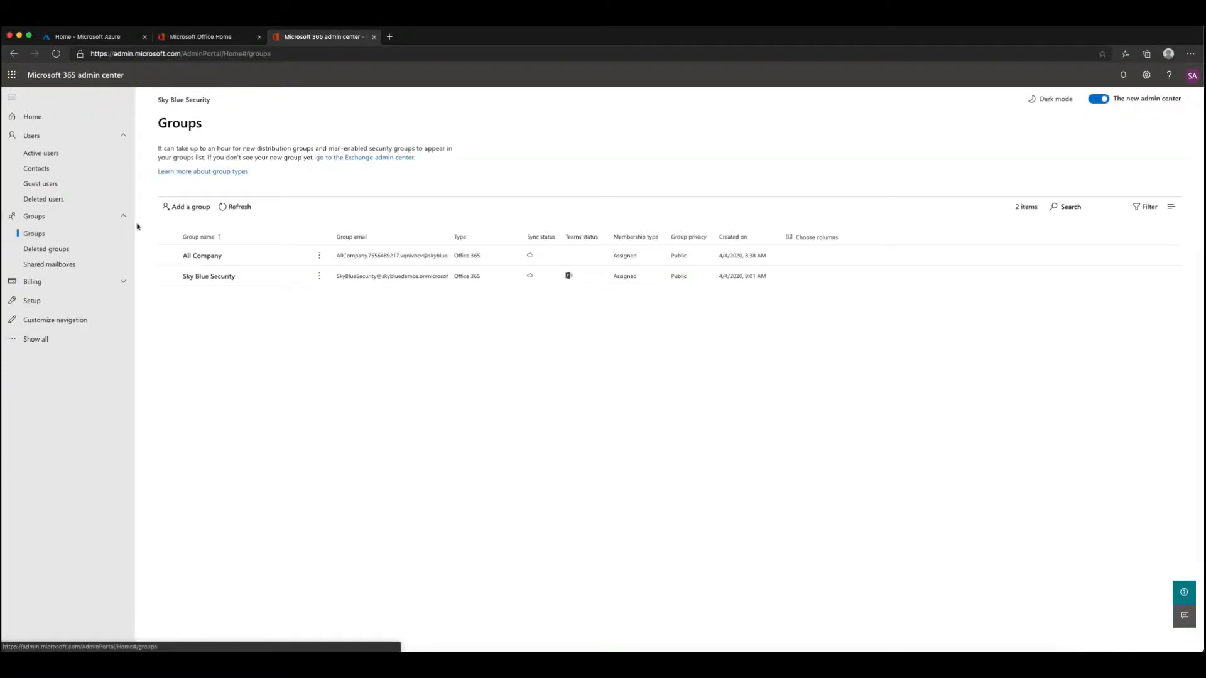
left_click(191, 207)
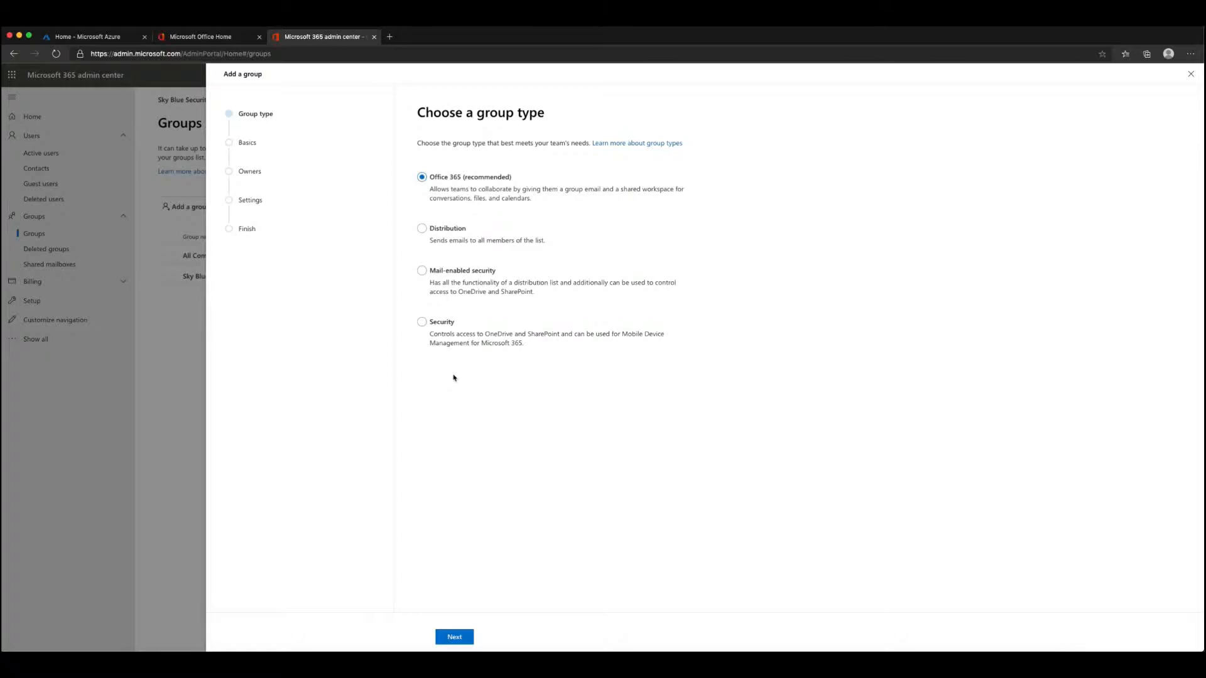
left_click(422, 322)
left_click(464, 631)
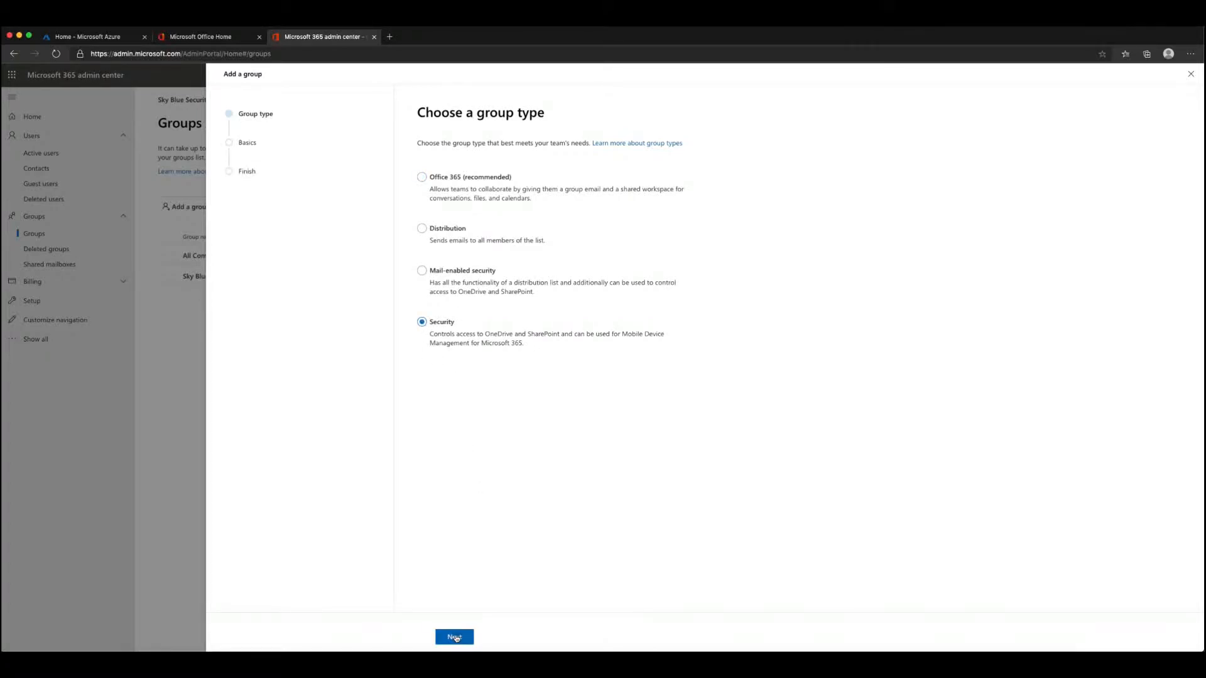
Name the security group 365-Security-MFA-Bypass, describe it as MFA Bypass, and create it
left_click(444, 188)
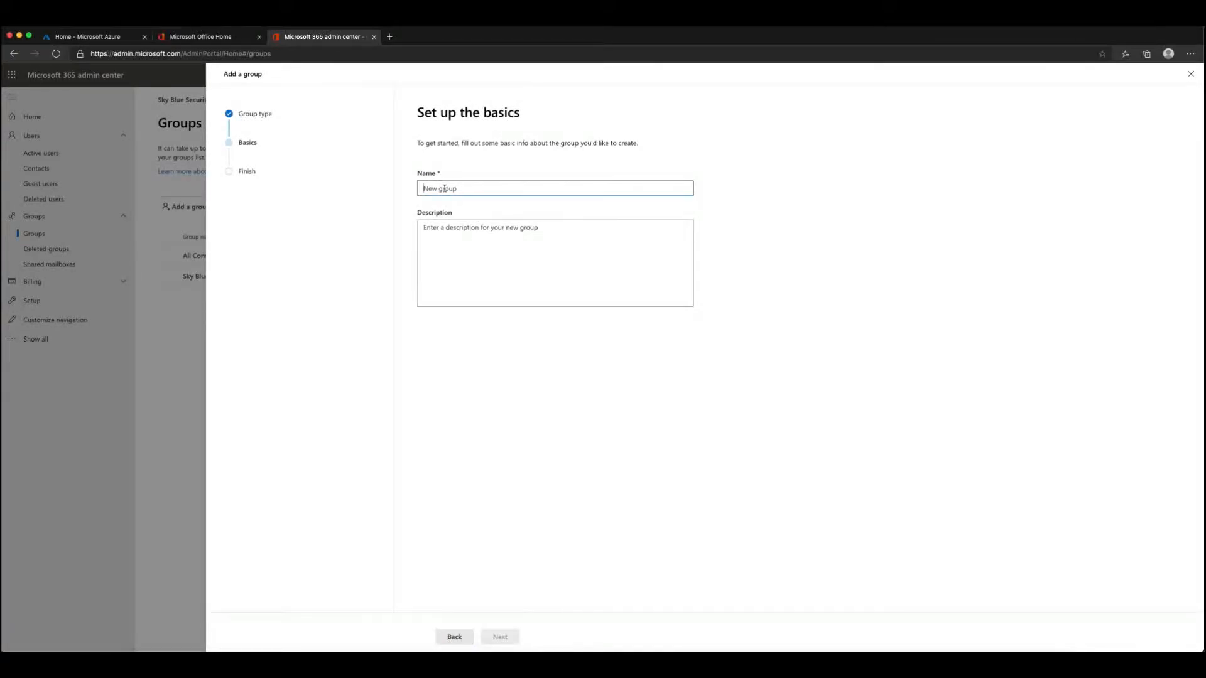
right_click(444, 188)
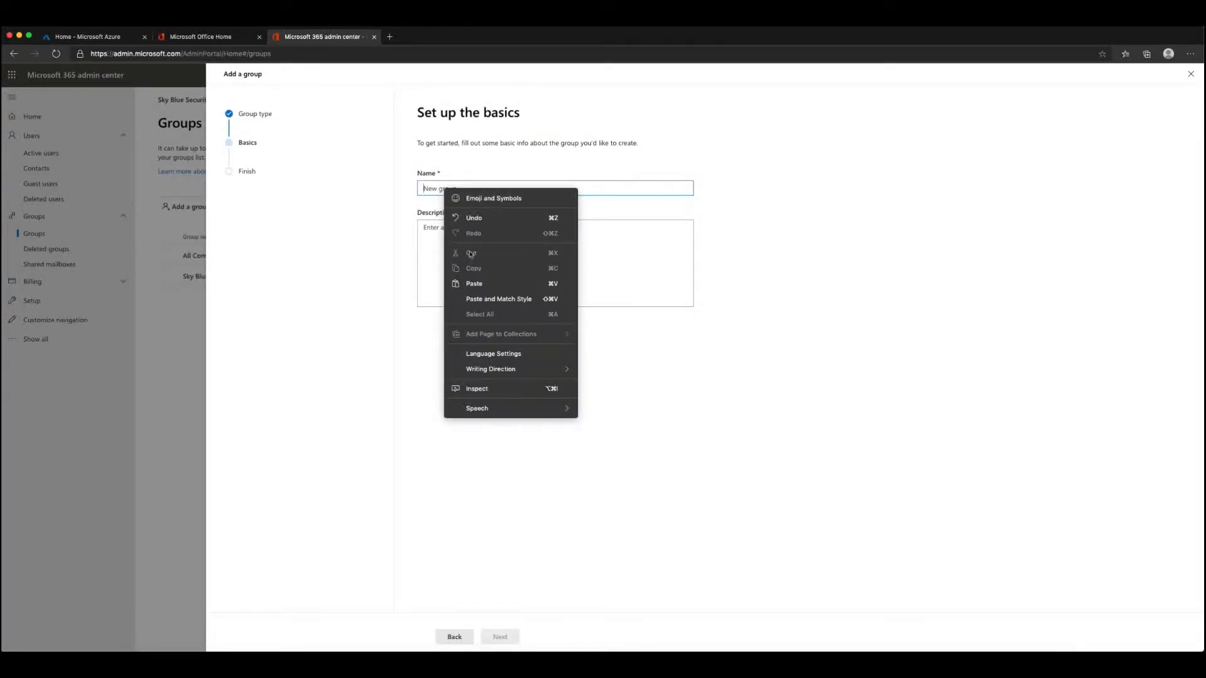
left_click(473, 284)
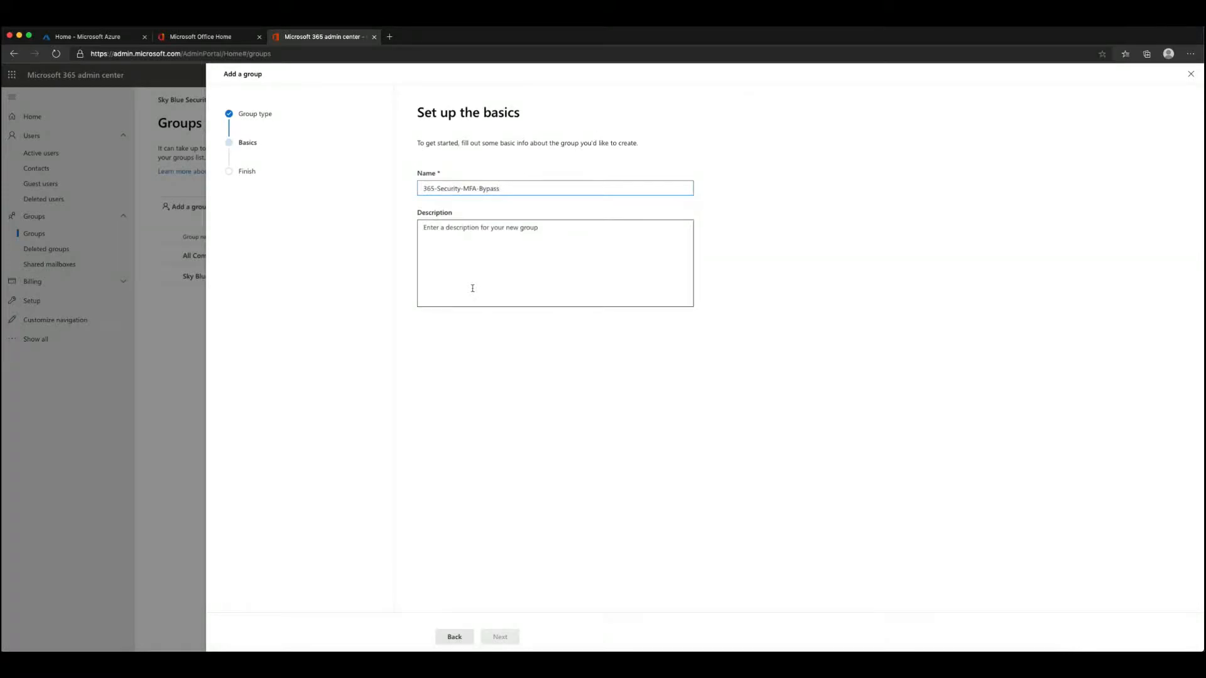
left_click(460, 228)
type("MFA Bypass")
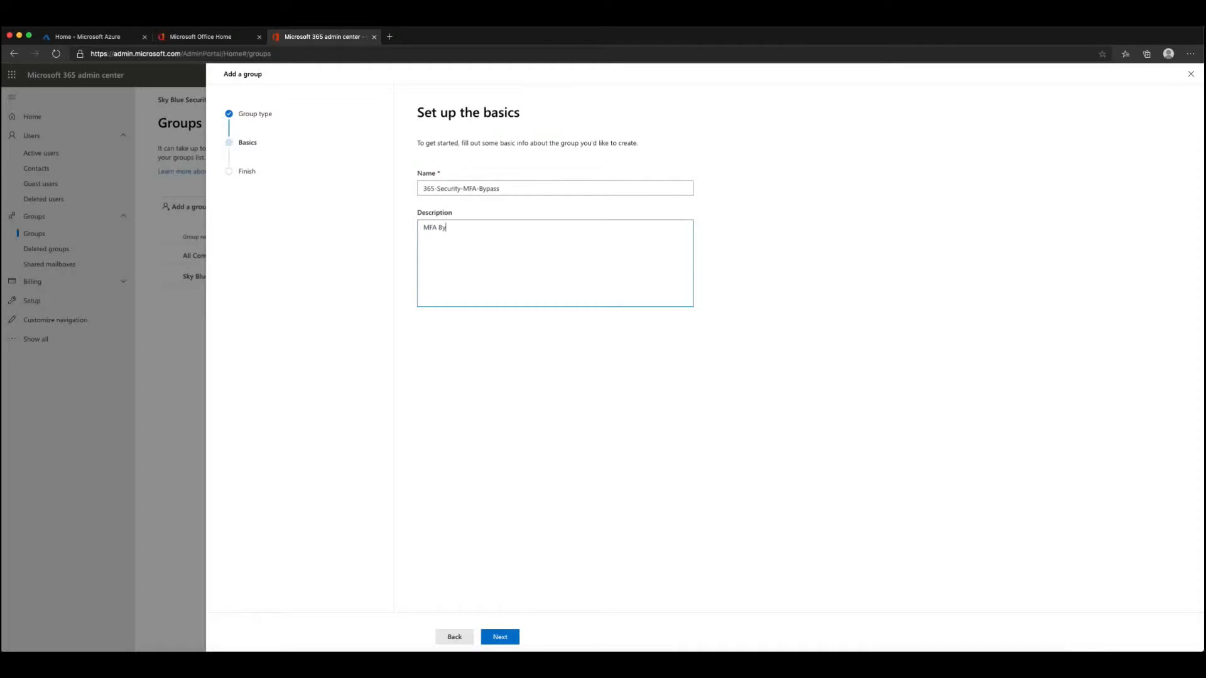
left_click(503, 637)
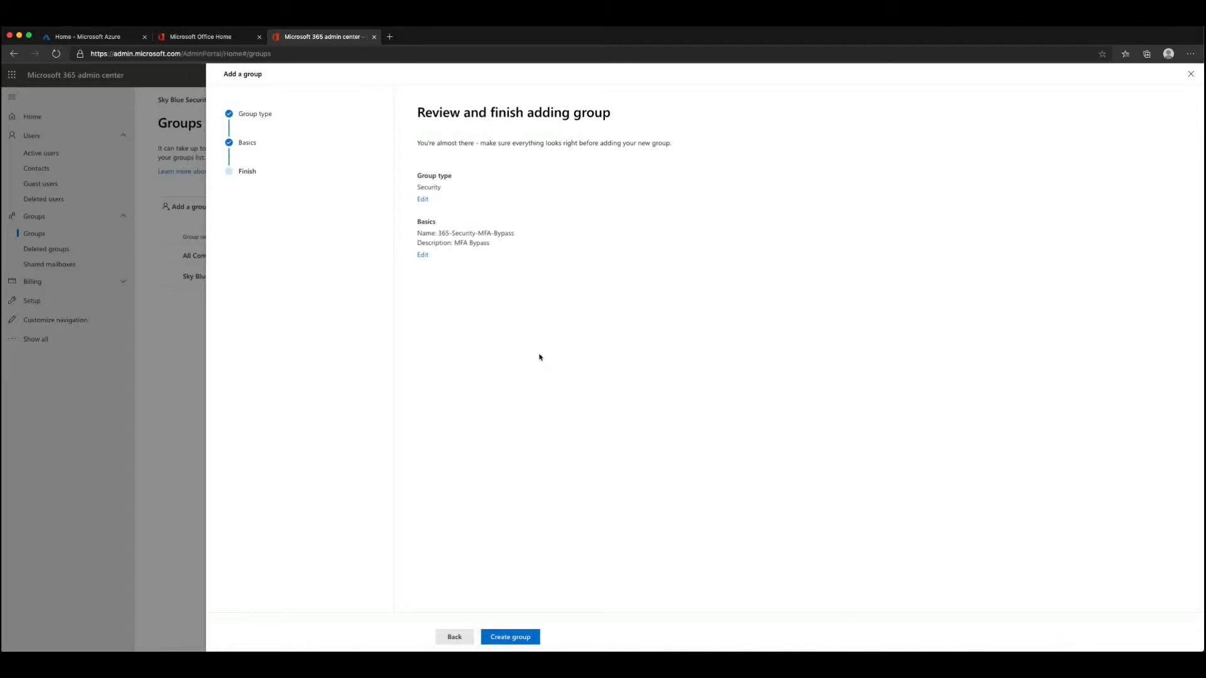
left_click(511, 637)
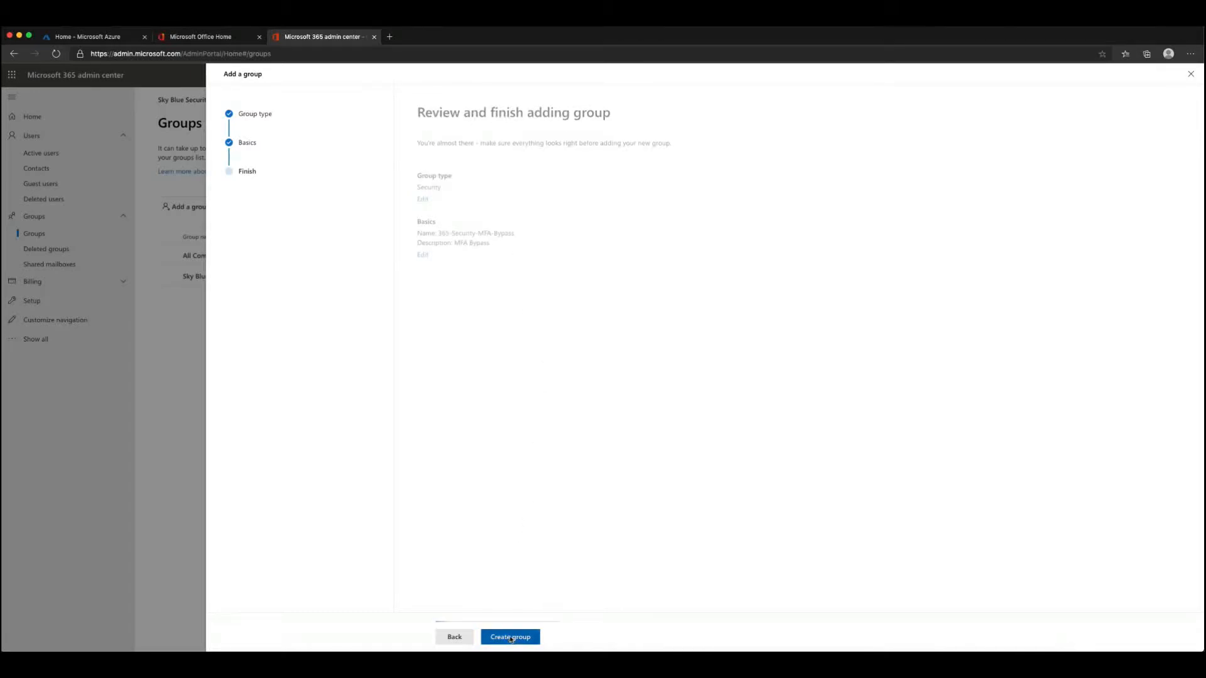
left_click(455, 641)
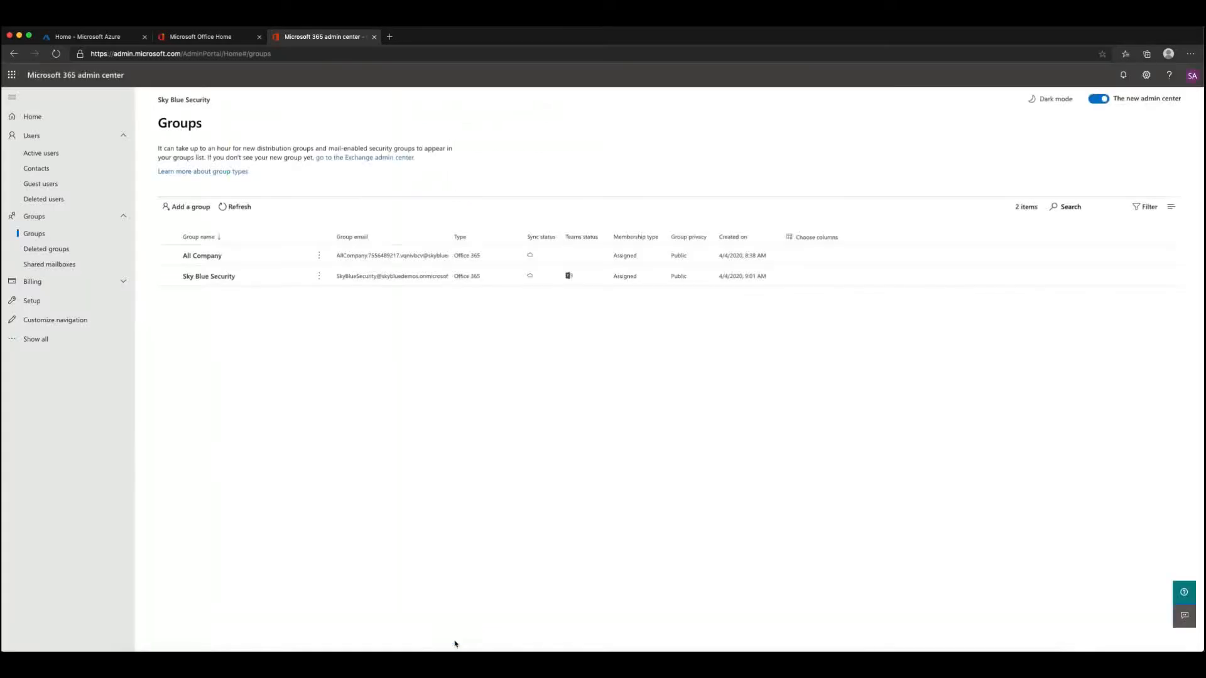
Refresh the groups list repeatedly until the newly created security group is listed
left_click(238, 207)
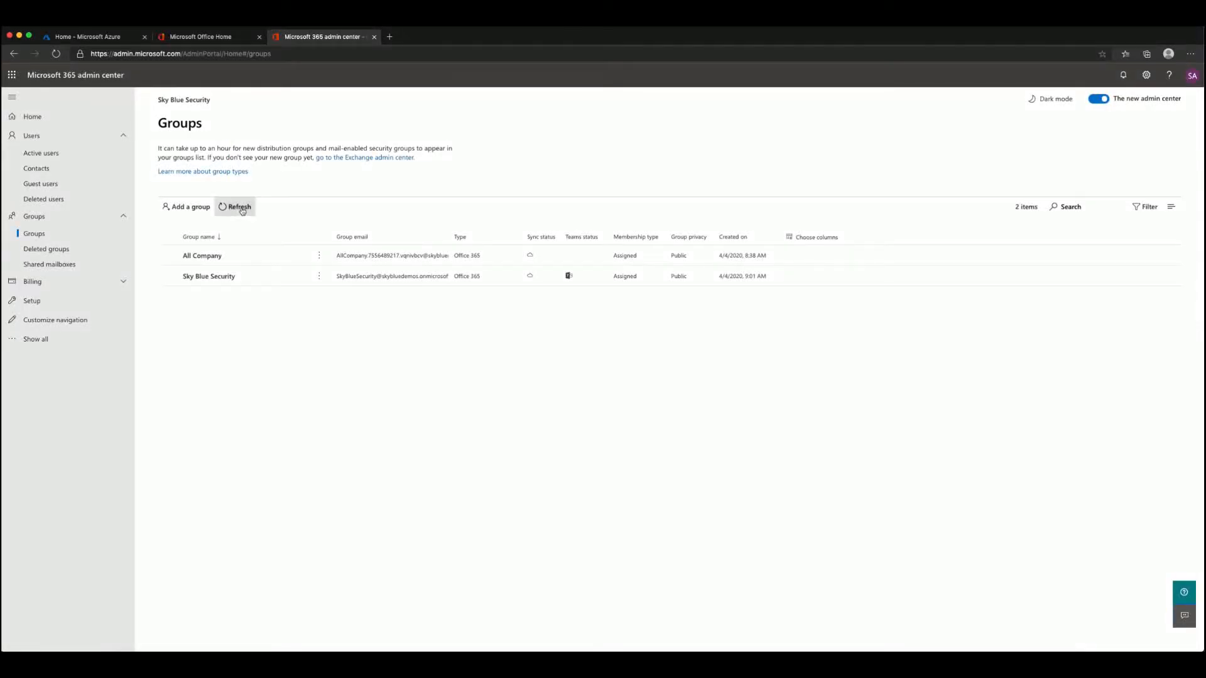
left_click(241, 210)
left_click(241, 210)
left_click(242, 210)
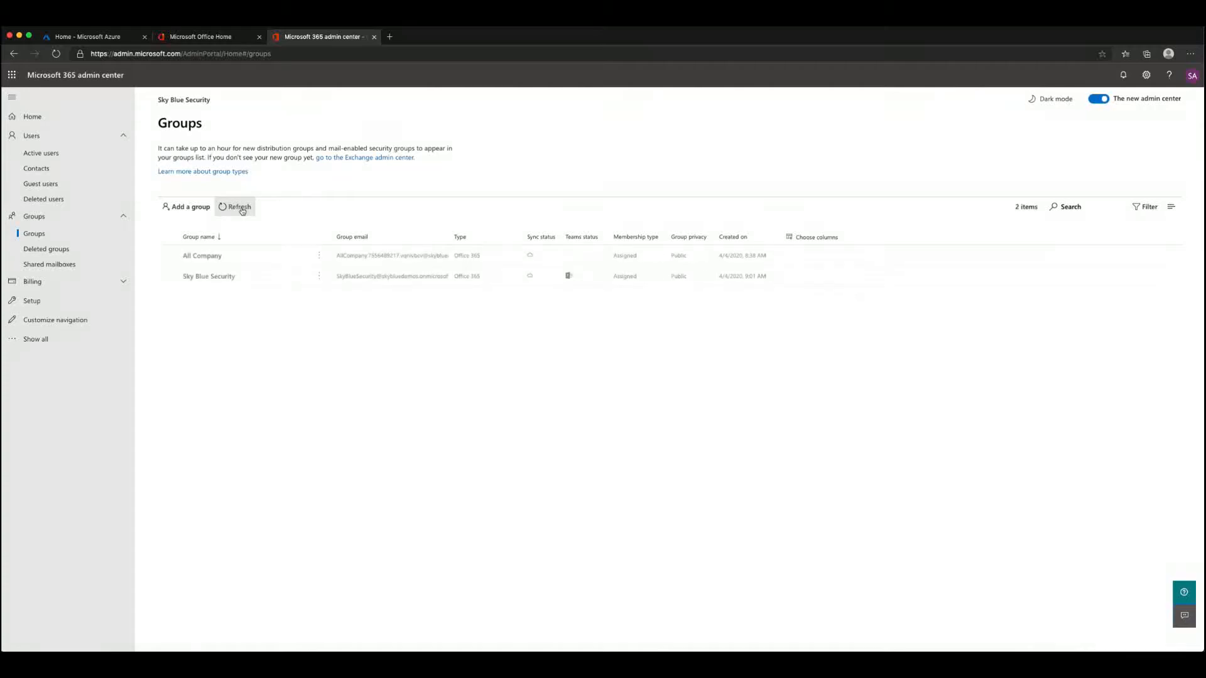
left_click(242, 210)
left_click(241, 210)
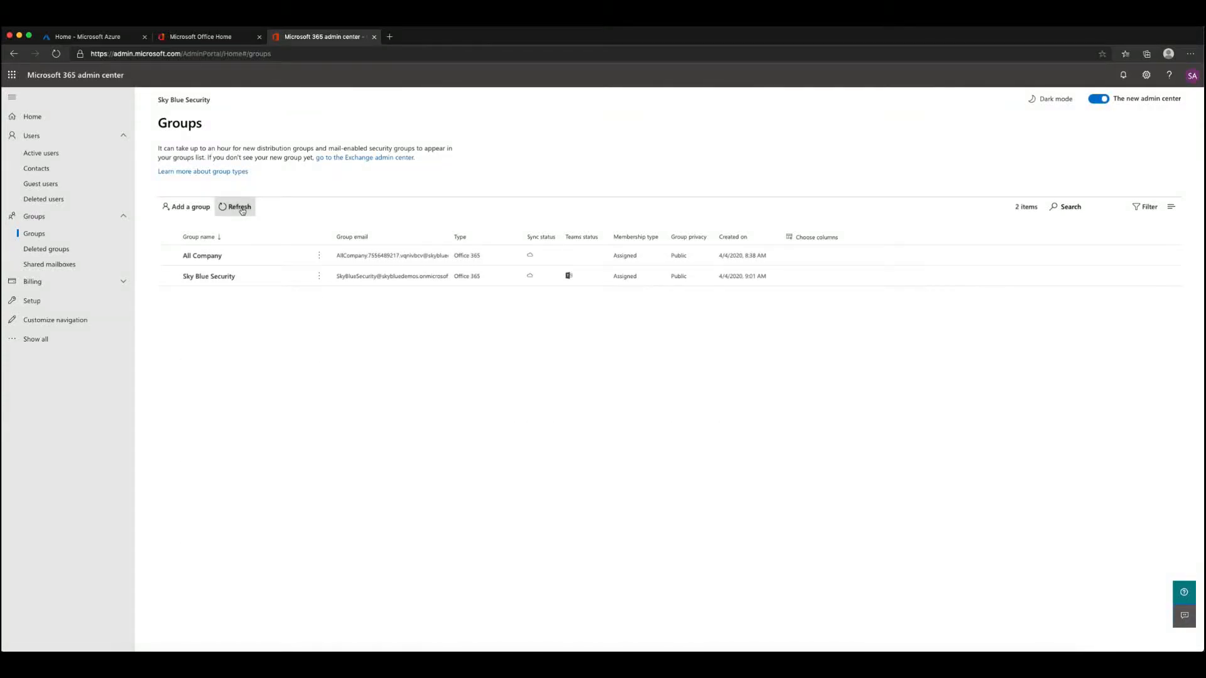
left_click(242, 211)
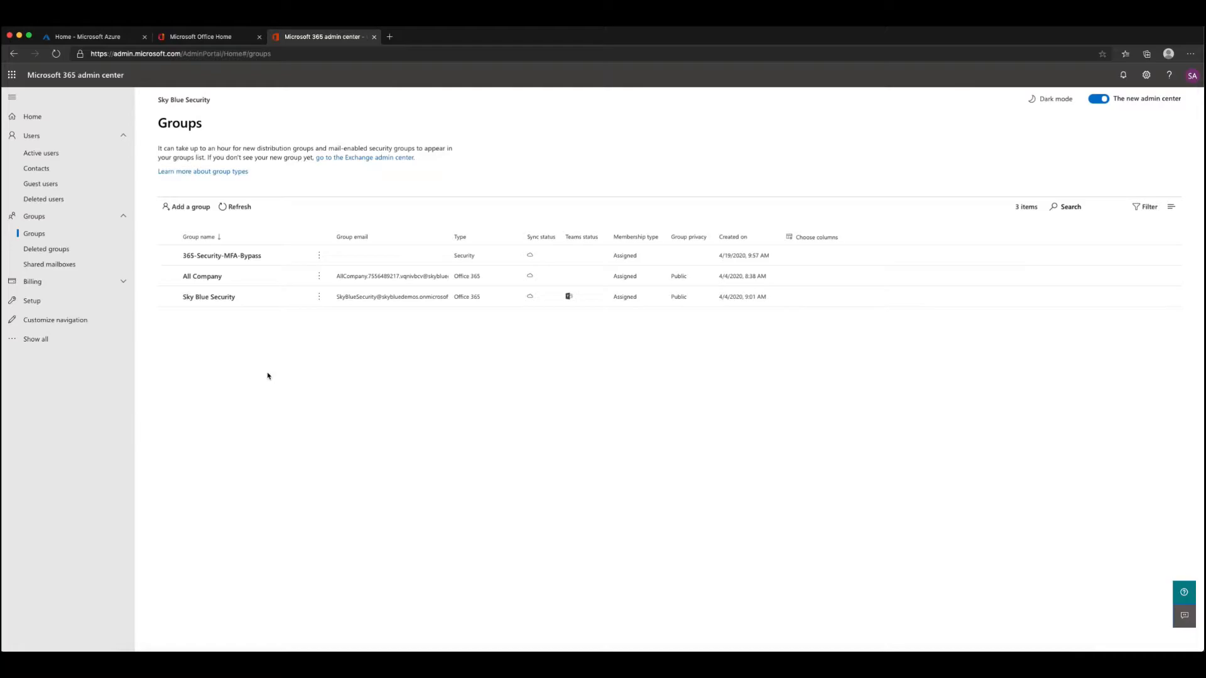
Add the no-MFA test user as a member of the 365-Security-MFA-Bypass group and save the membership
left_click(235, 256)
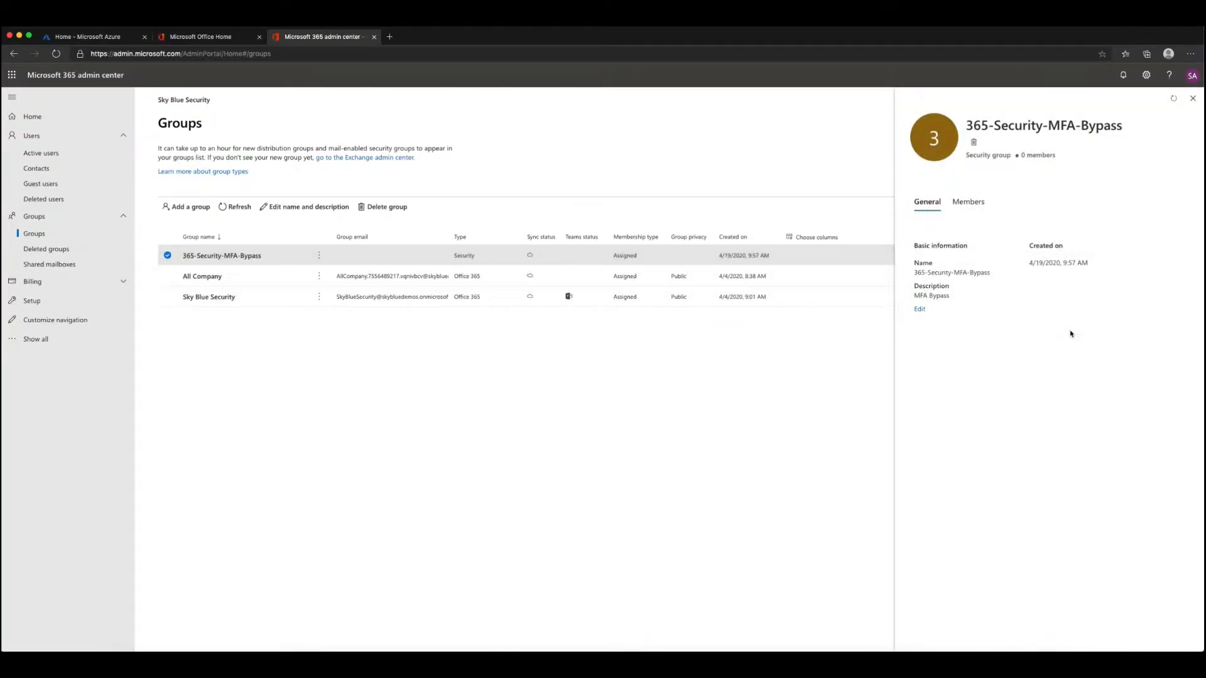
left_click(967, 205)
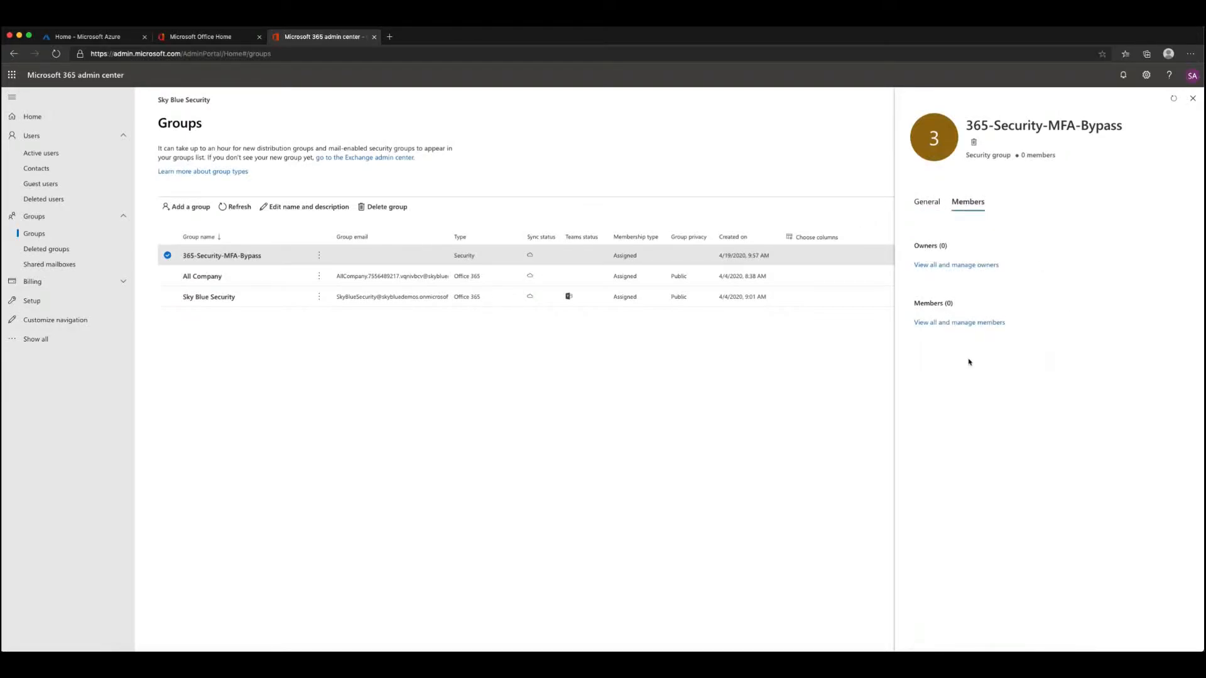
left_click(952, 323)
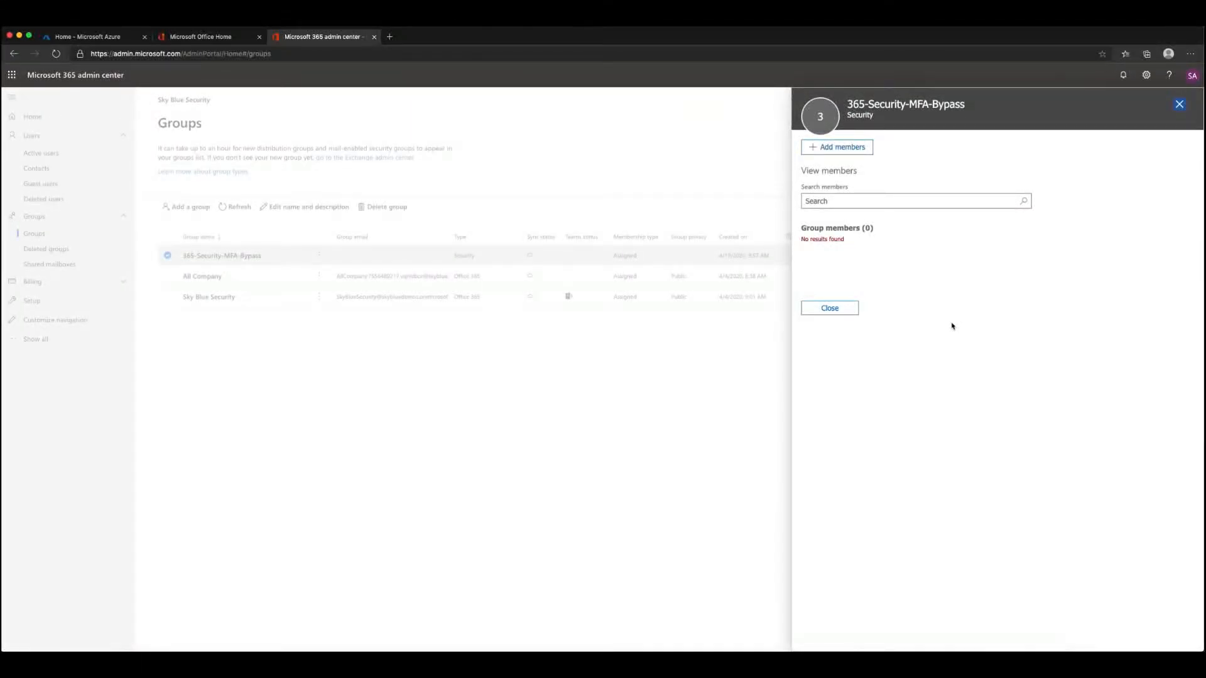
left_click(835, 147)
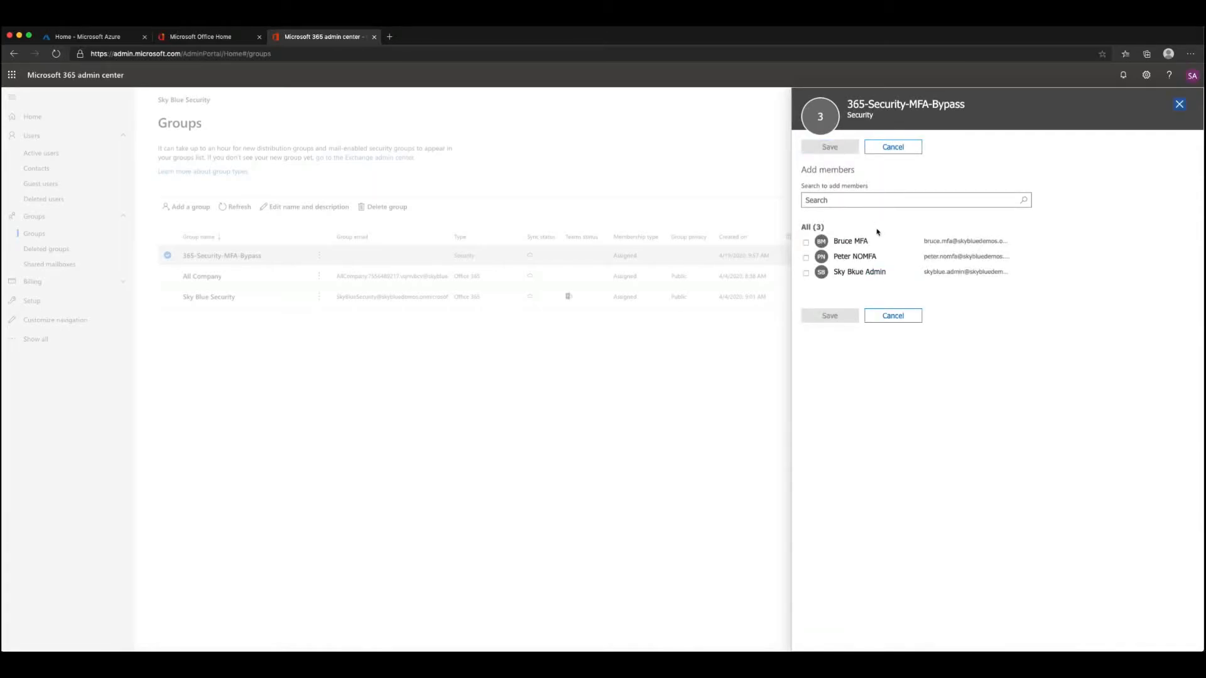
left_click(862, 257)
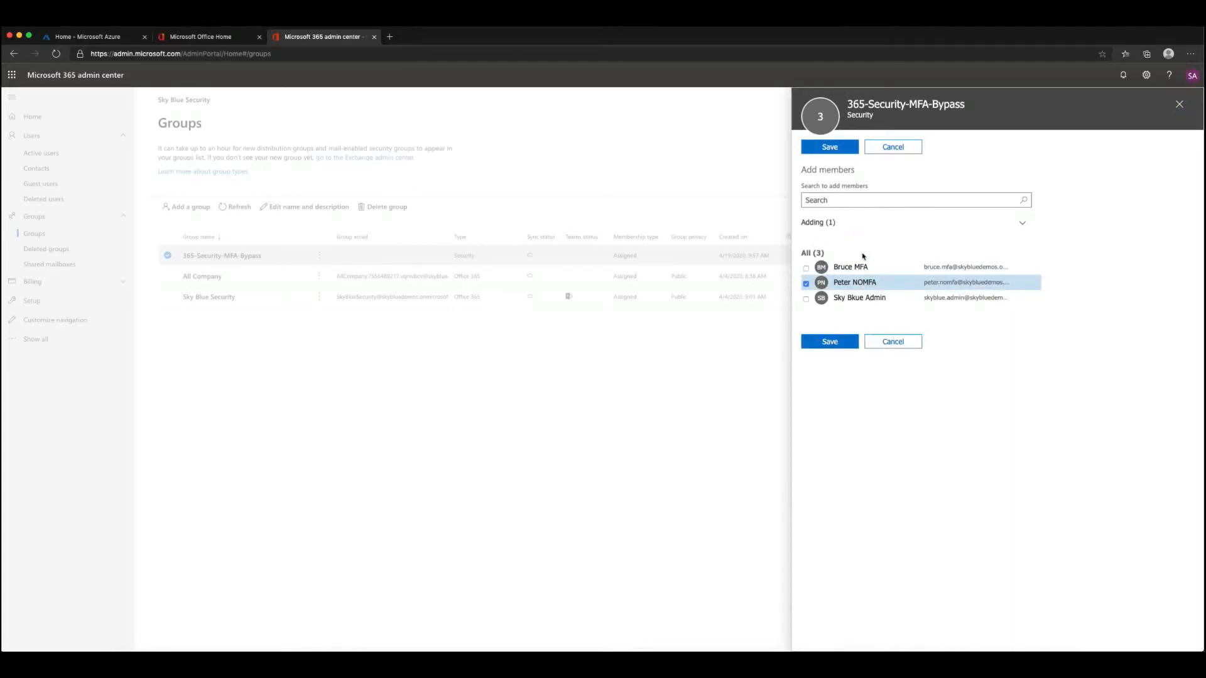
left_click(827, 350)
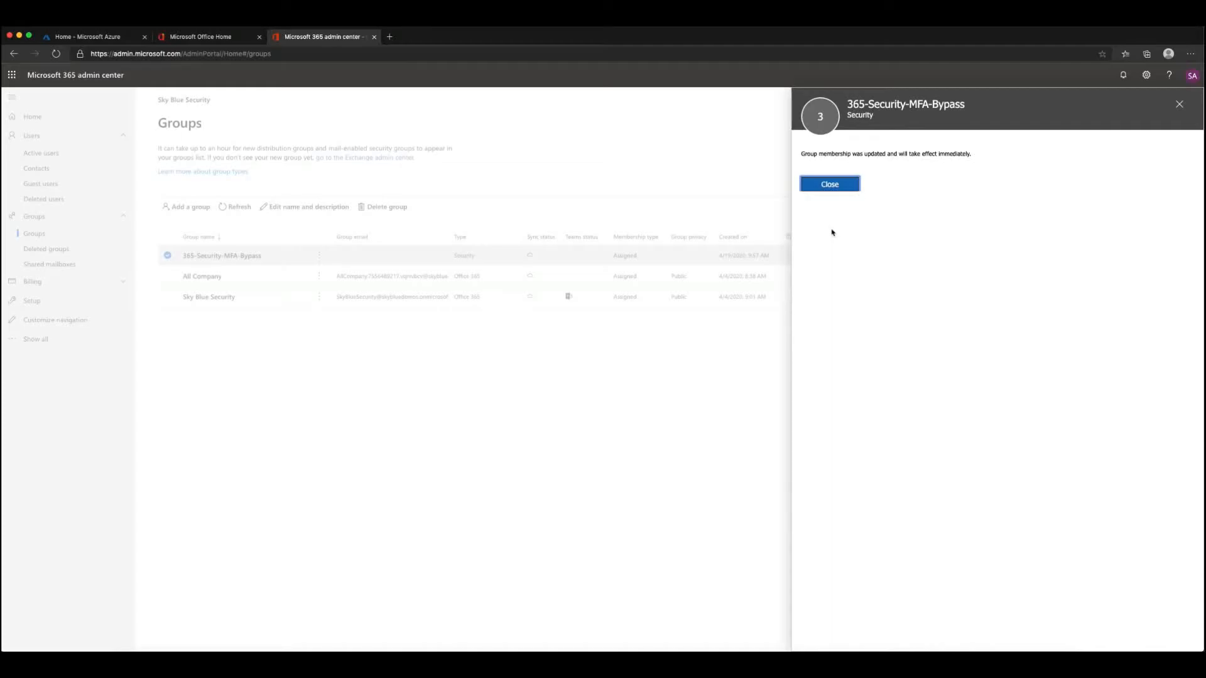
left_click(831, 188)
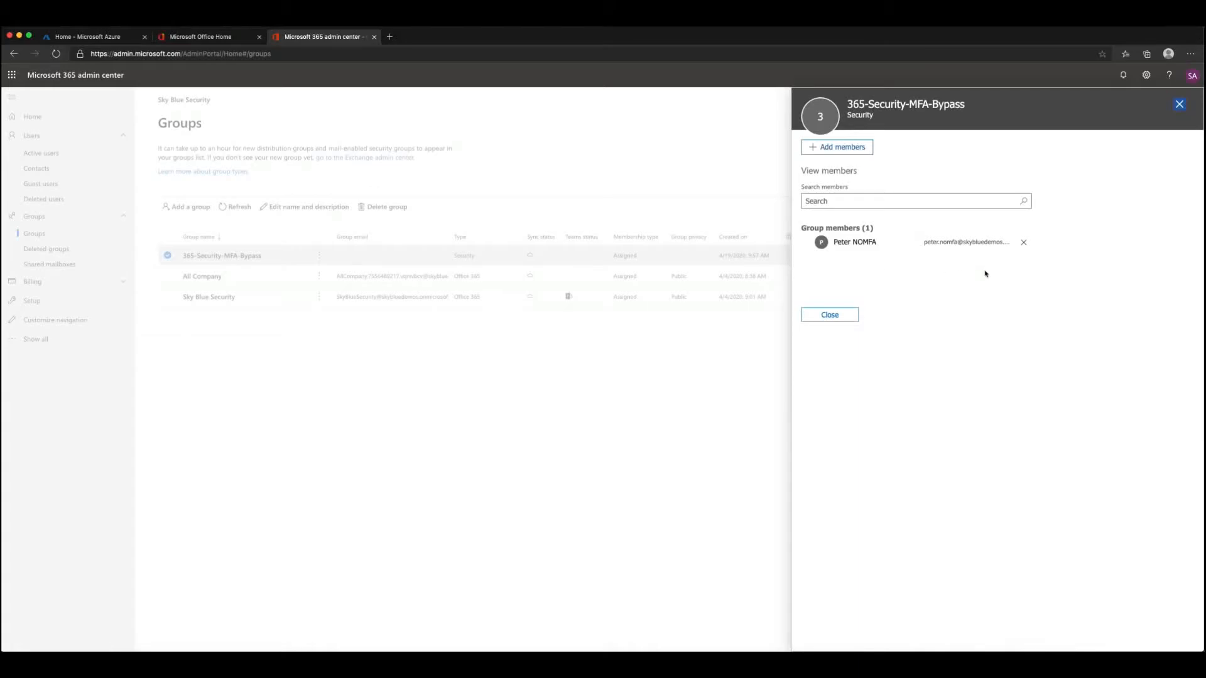
left_click(829, 315)
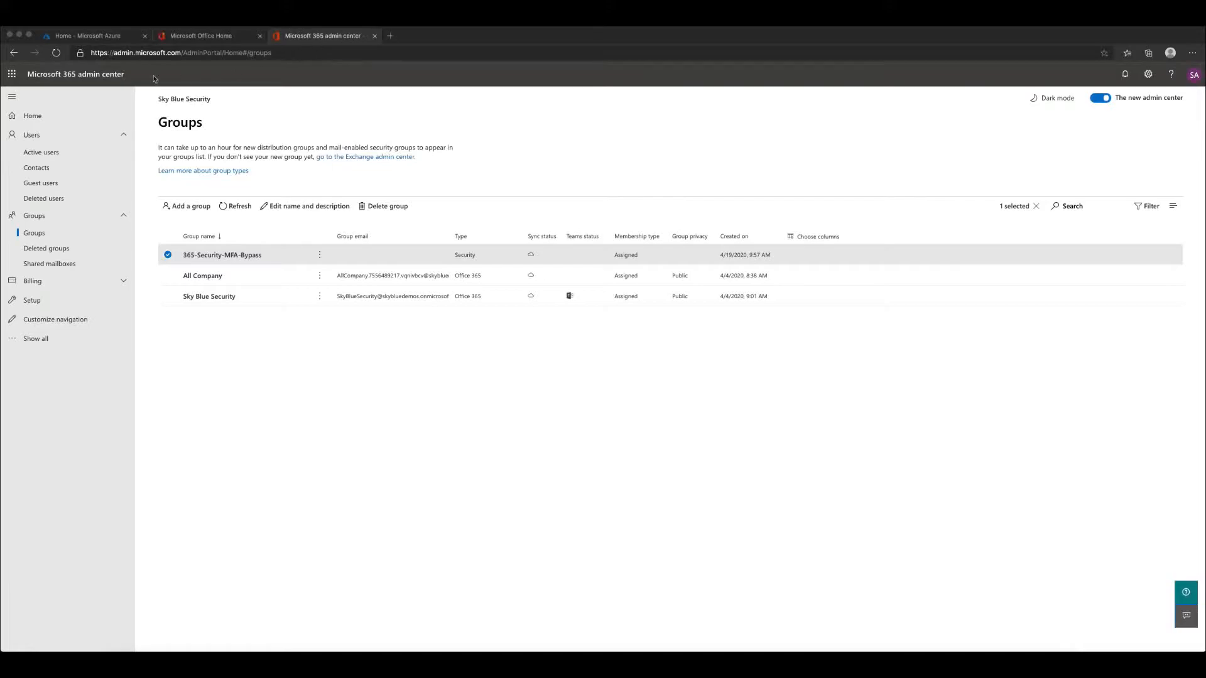
Switch to the Azure portal and open the additional cloud-based MFA settings from Azure Active Directory's security area
left_click(118, 36)
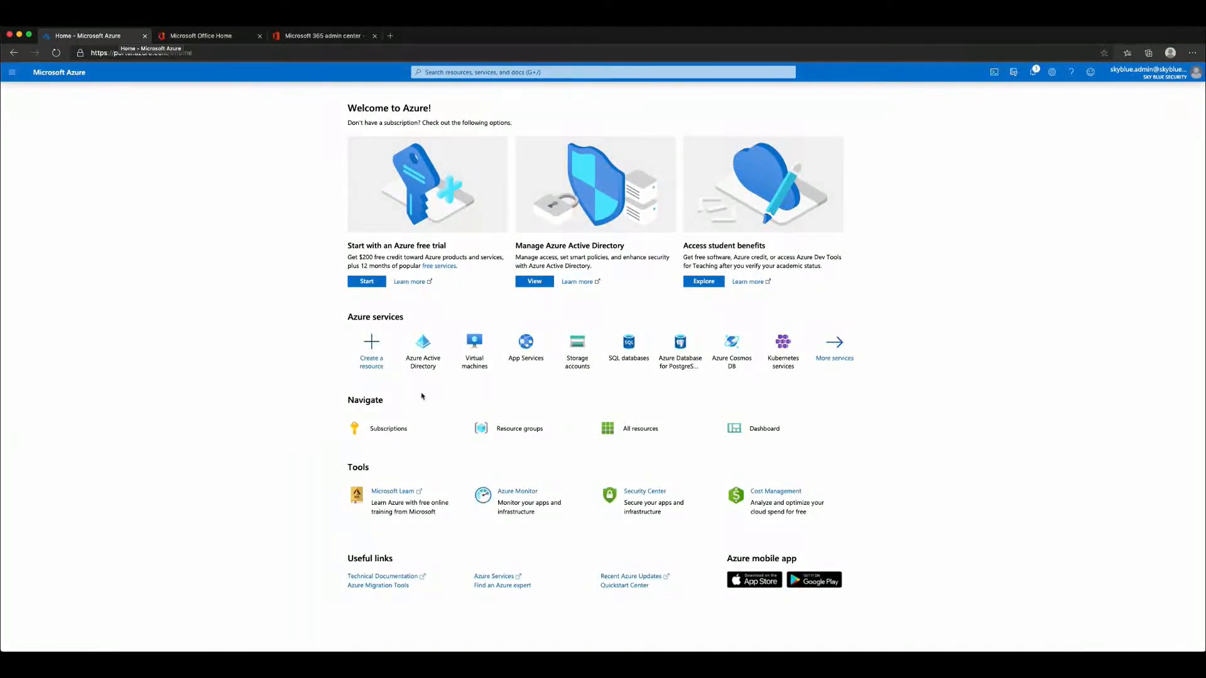
left_click(415, 364)
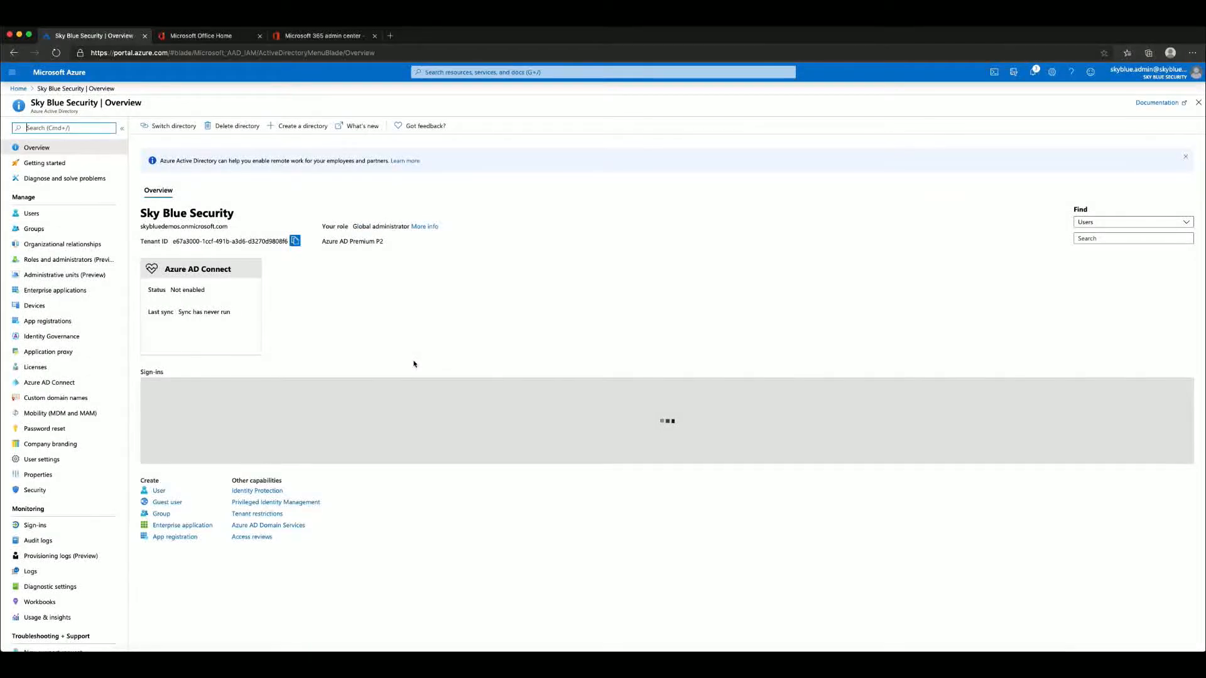
left_click(36, 490)
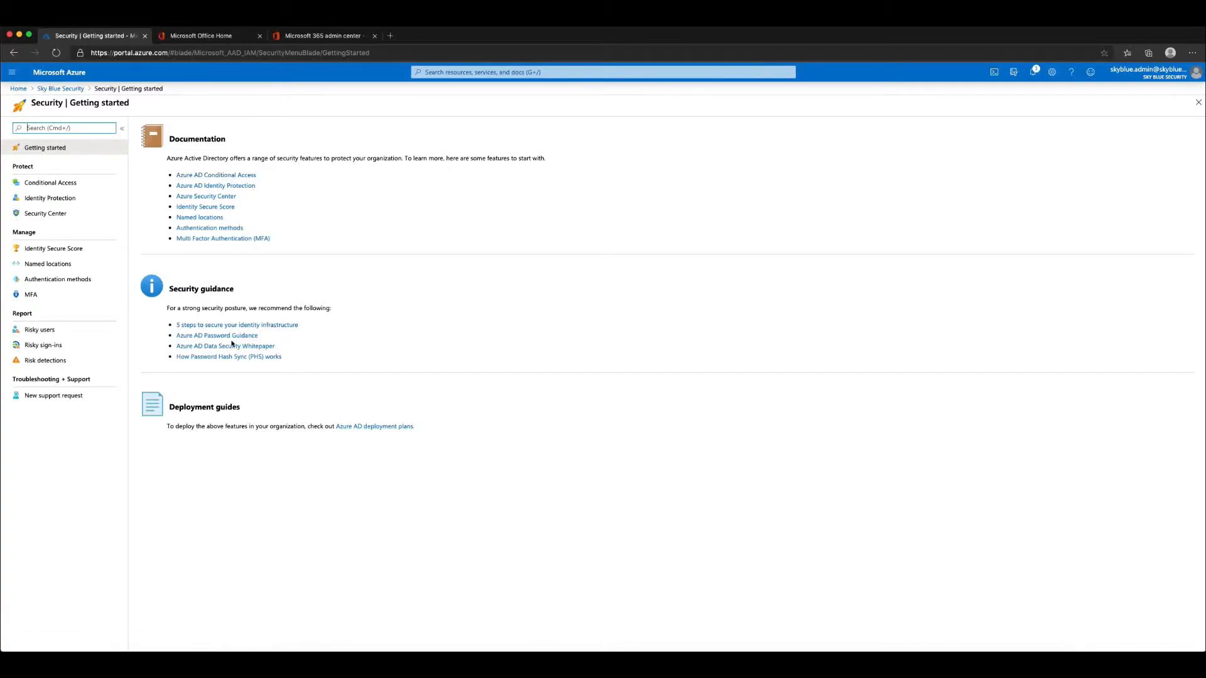
left_click(30, 295)
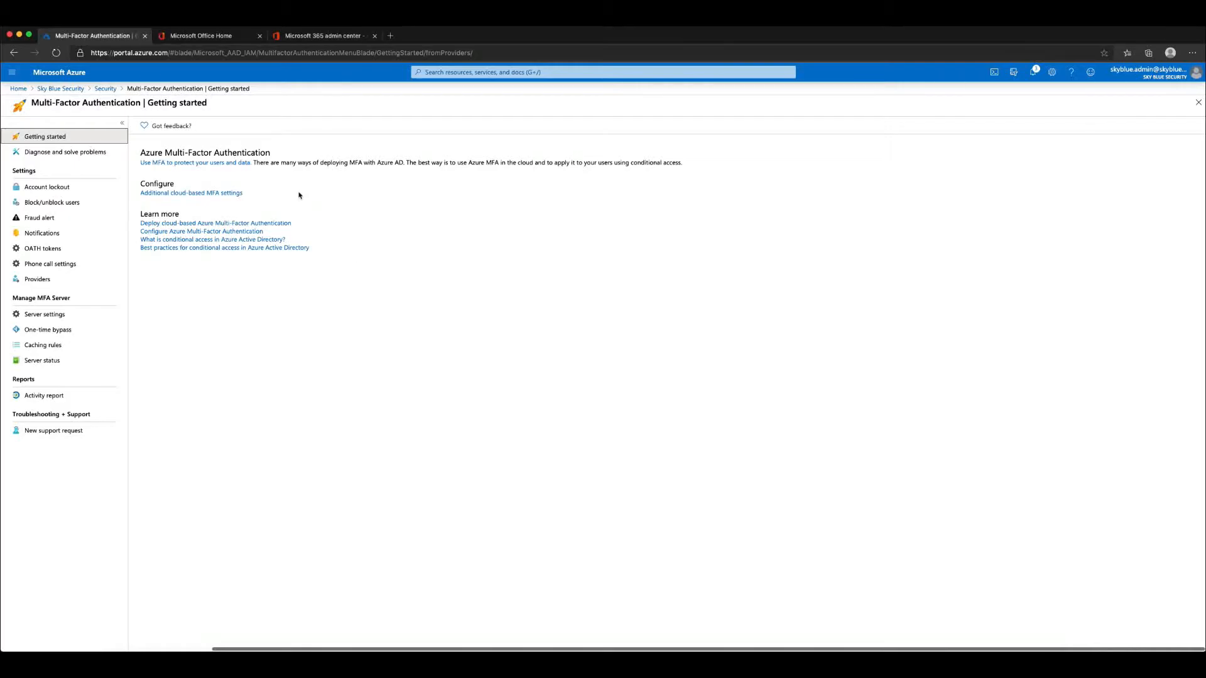
left_click(203, 196)
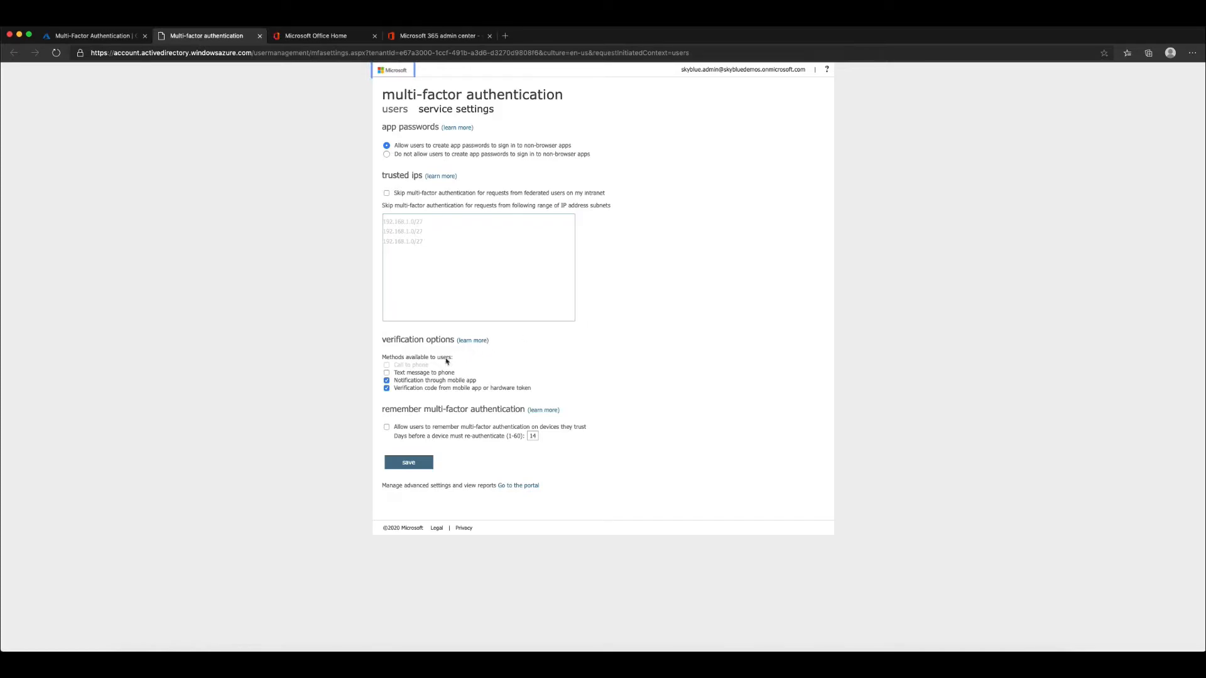
Save the MFA service settings with only mobile app notification and verification code from mobile app or hardware token allowed
left_click(386, 373)
left_click(387, 373)
left_click(408, 463)
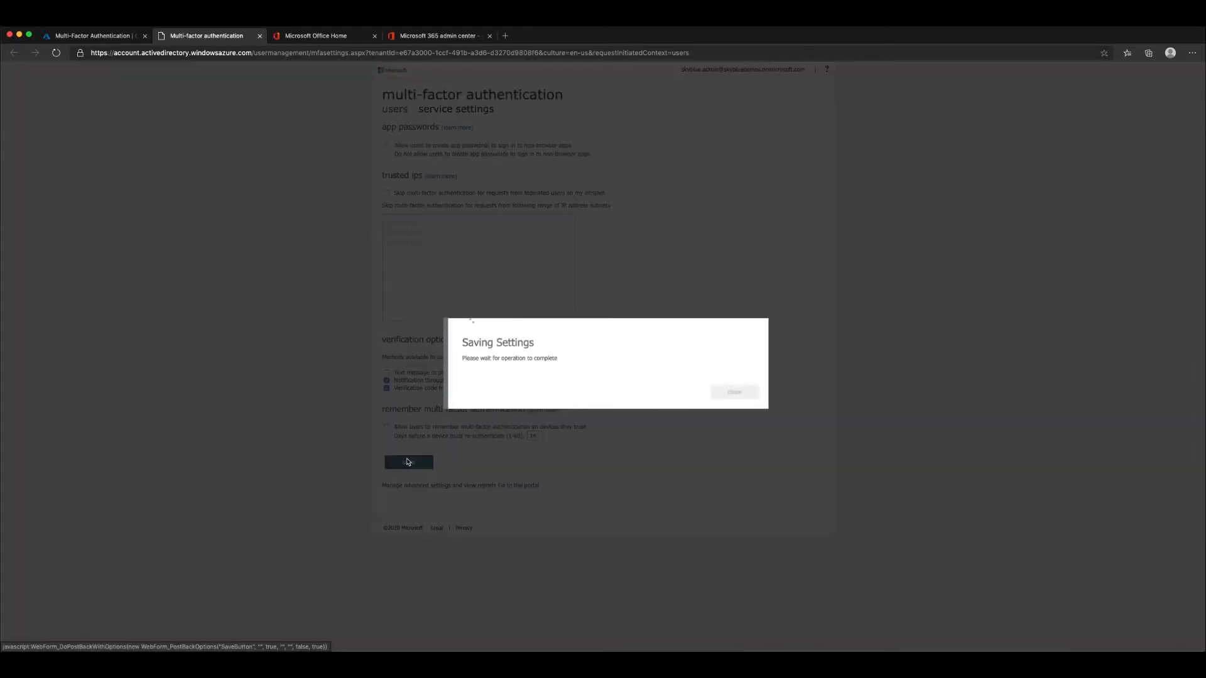
left_click(744, 392)
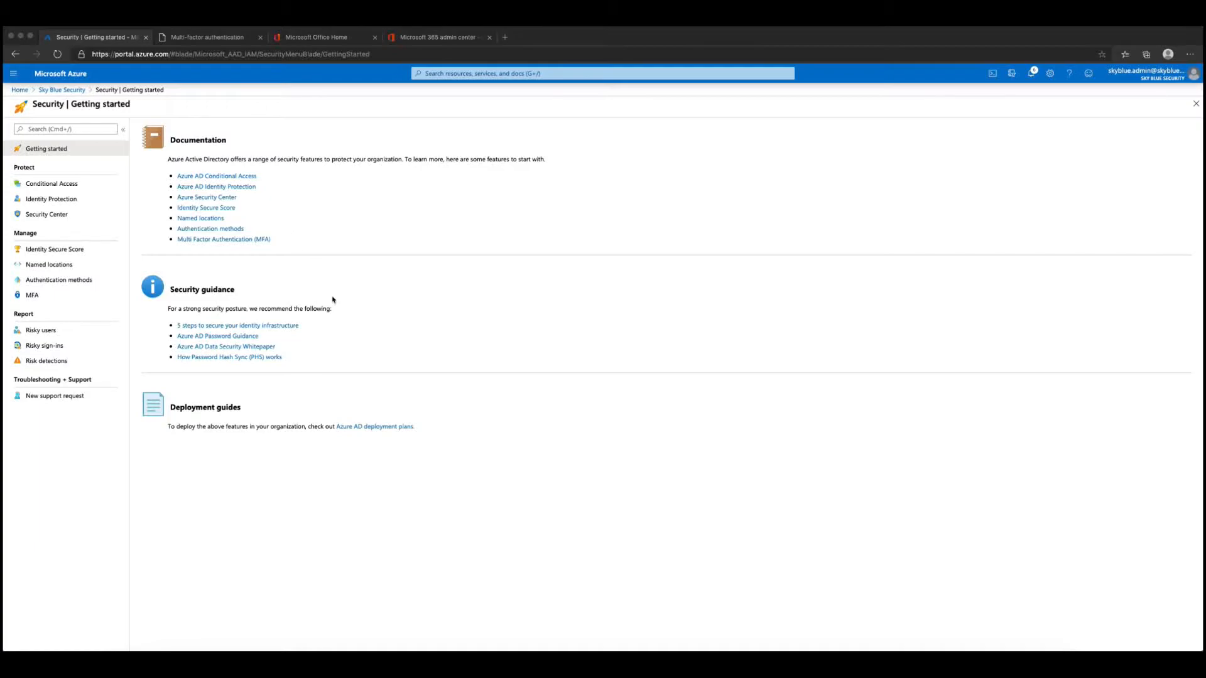
Start a new Conditional Access policy from the Azure AD security area
left_click(53, 186)
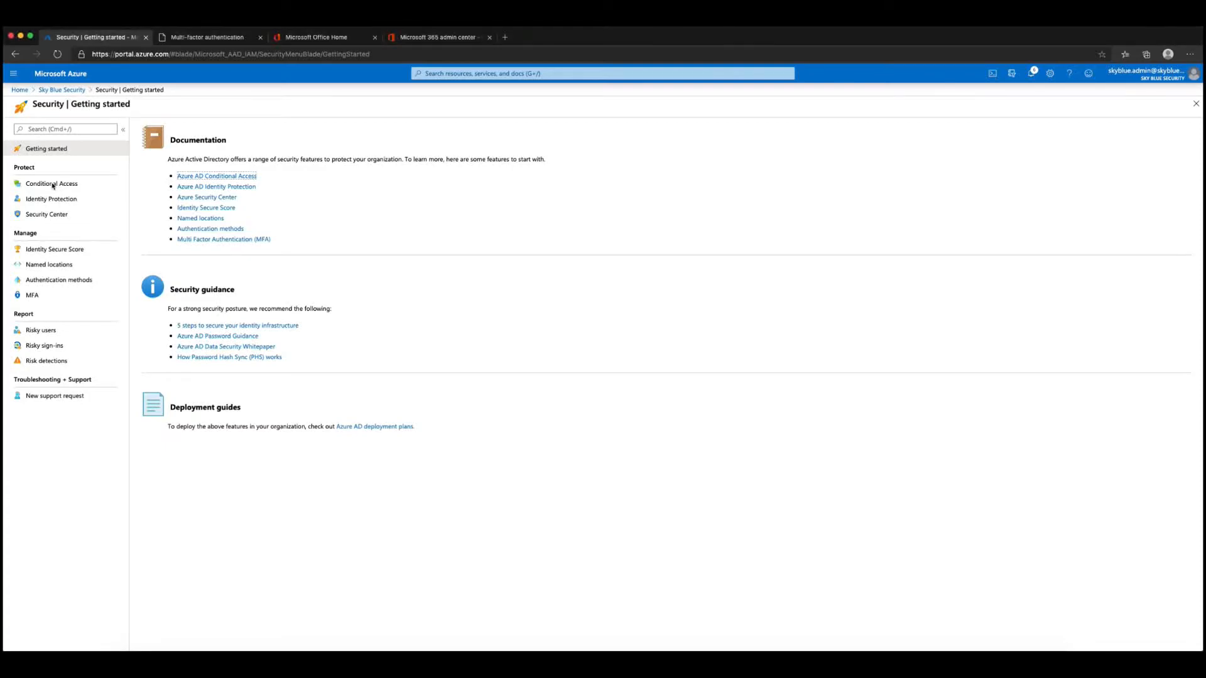
left_click(52, 184)
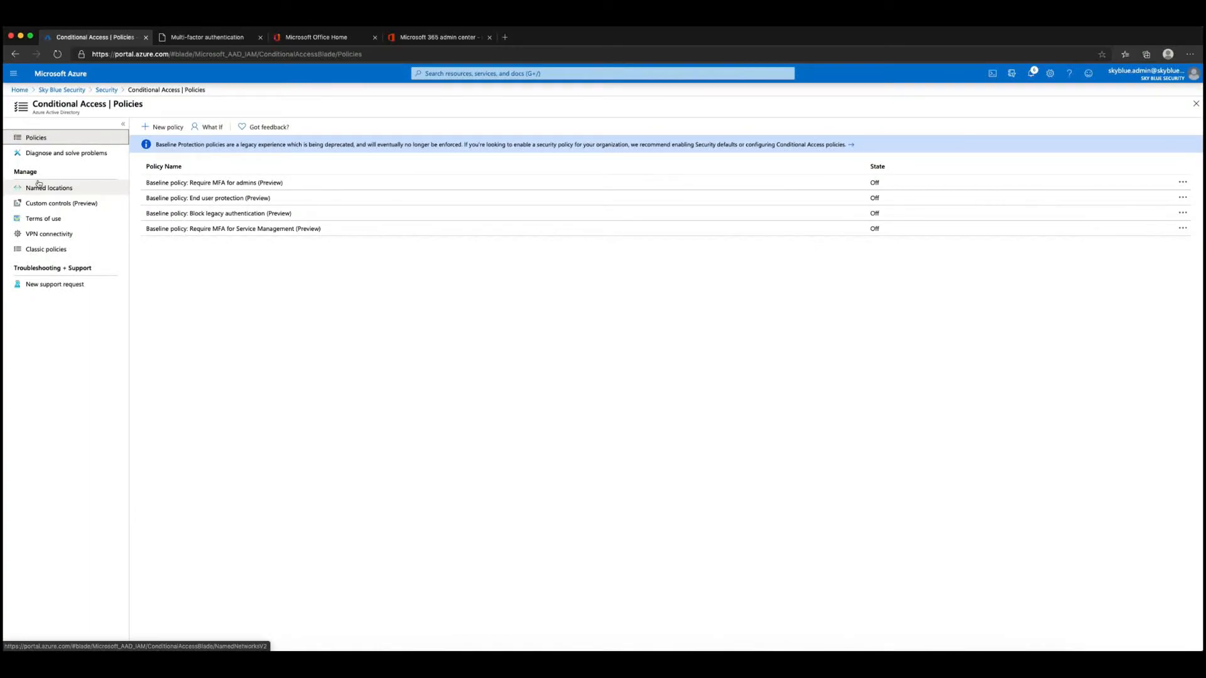
left_click(162, 127)
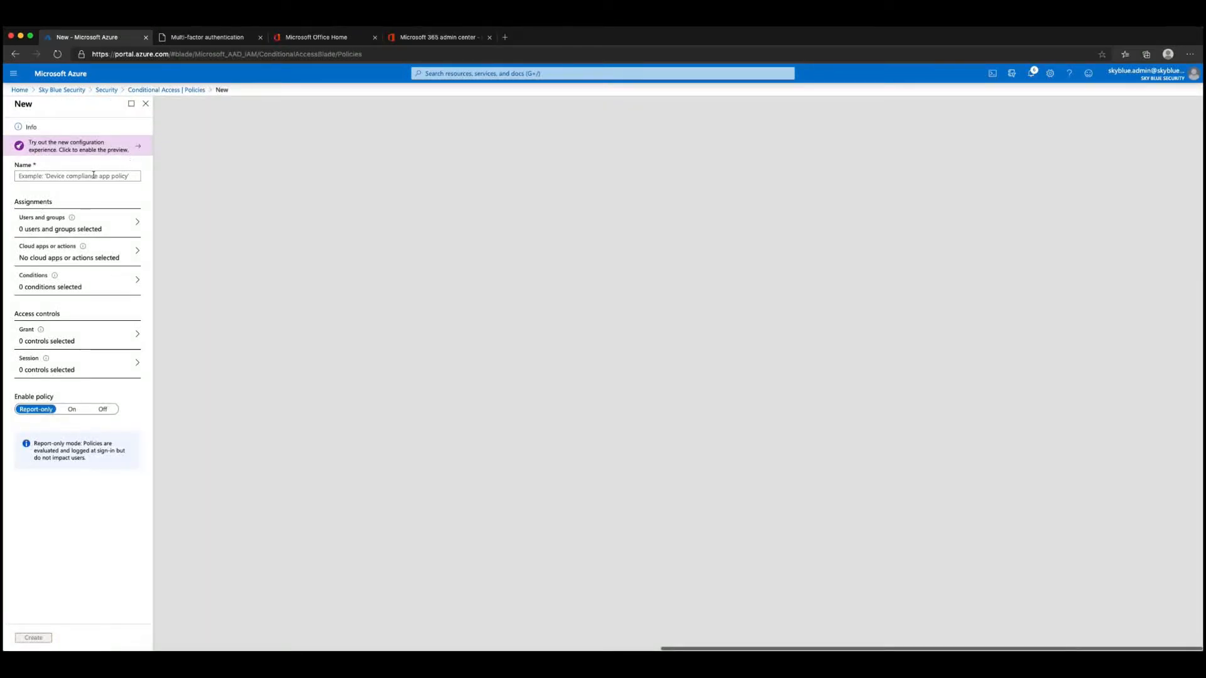
Name the policy "CA01 - All apps require MFA expect 365 security mfa bypass group"
left_click(76, 178)
right_click(76, 177)
left_click(111, 271)
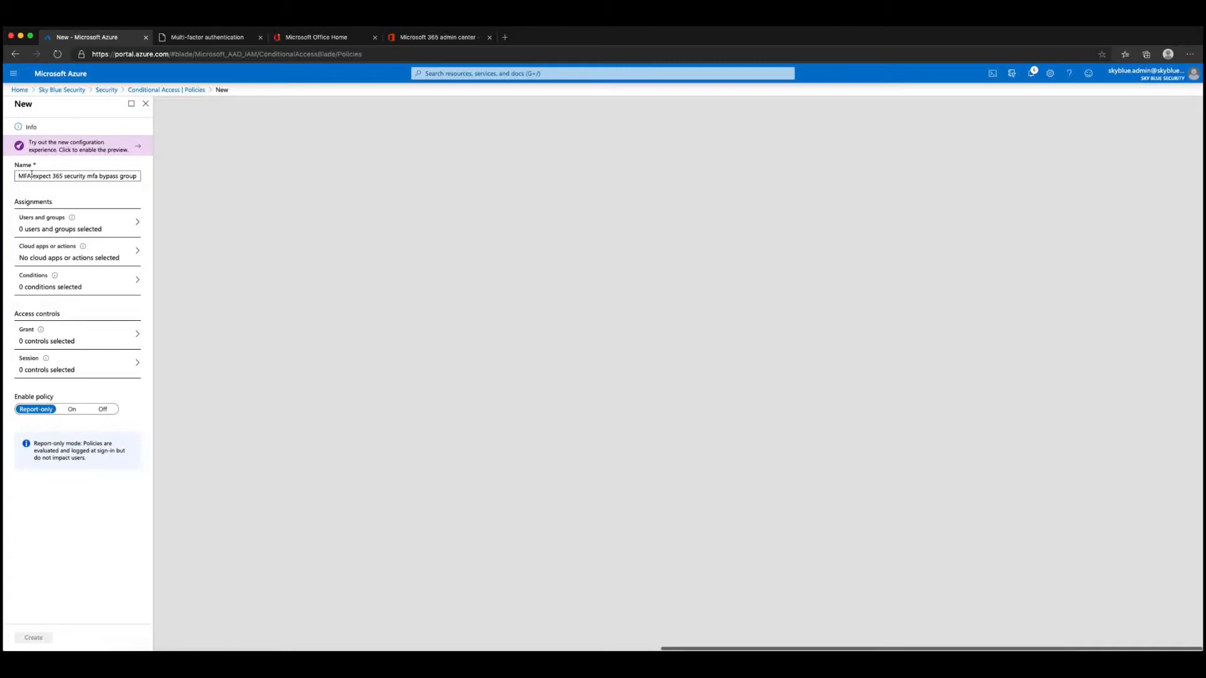
key("Left")
key("Left")
key("Left")
key("Left")
key("Left")
key("Left")
key("Left")
key("Left")
key("Left")
key("Left")
key("Left")
key("Left")
key("Left")
key("Left")
key("Right")
key("Right")
key("Right")
key("Right")
key("Right")
key("Right")
key("Right")
key("Right")
key("Right")
key("Right")
key("Right")
key("Right")
key("Right")
key("Right")
key("Right")
key("Right")
key("Right")
key("Right")
key("Right")
key("Right")
key("Right")
Include all users in the policy's users and groups assignment
left_click(71, 219)
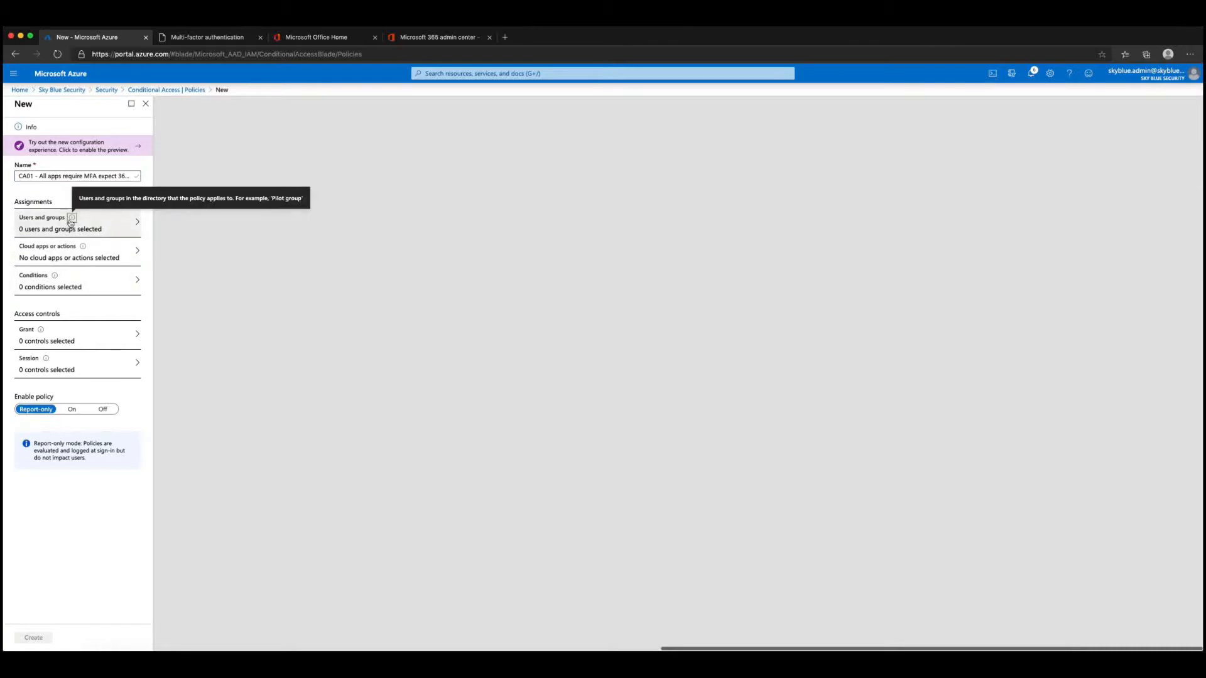
left_click(29, 227)
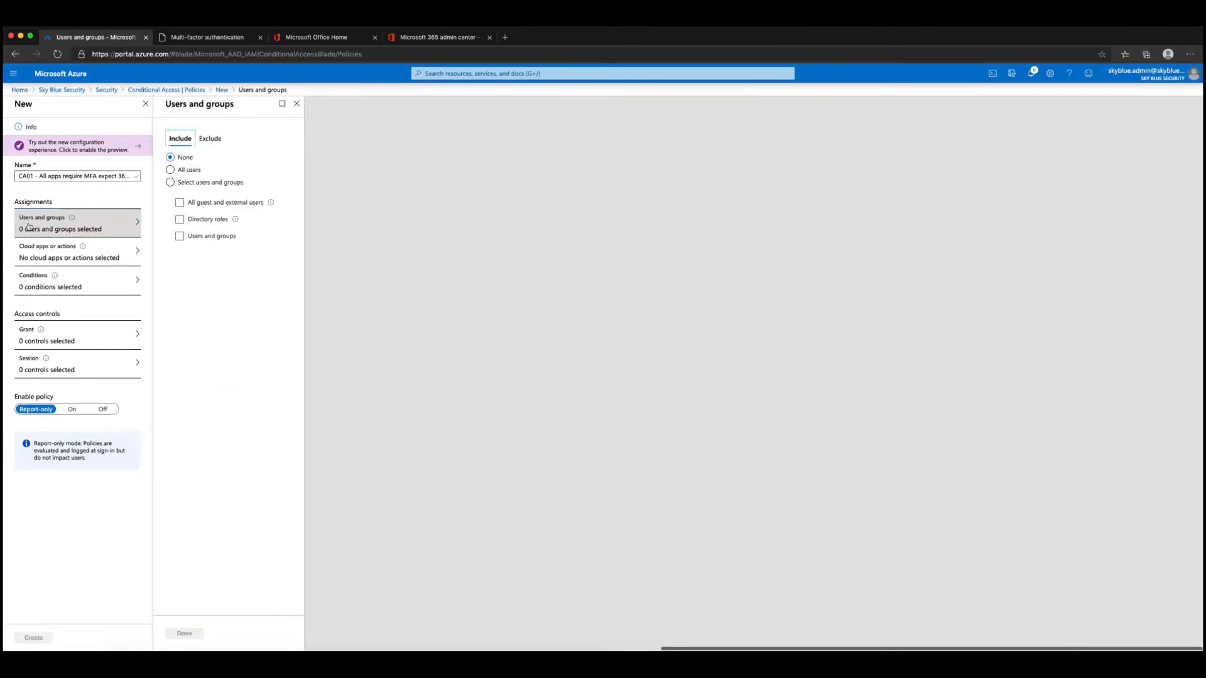
left_click(170, 169)
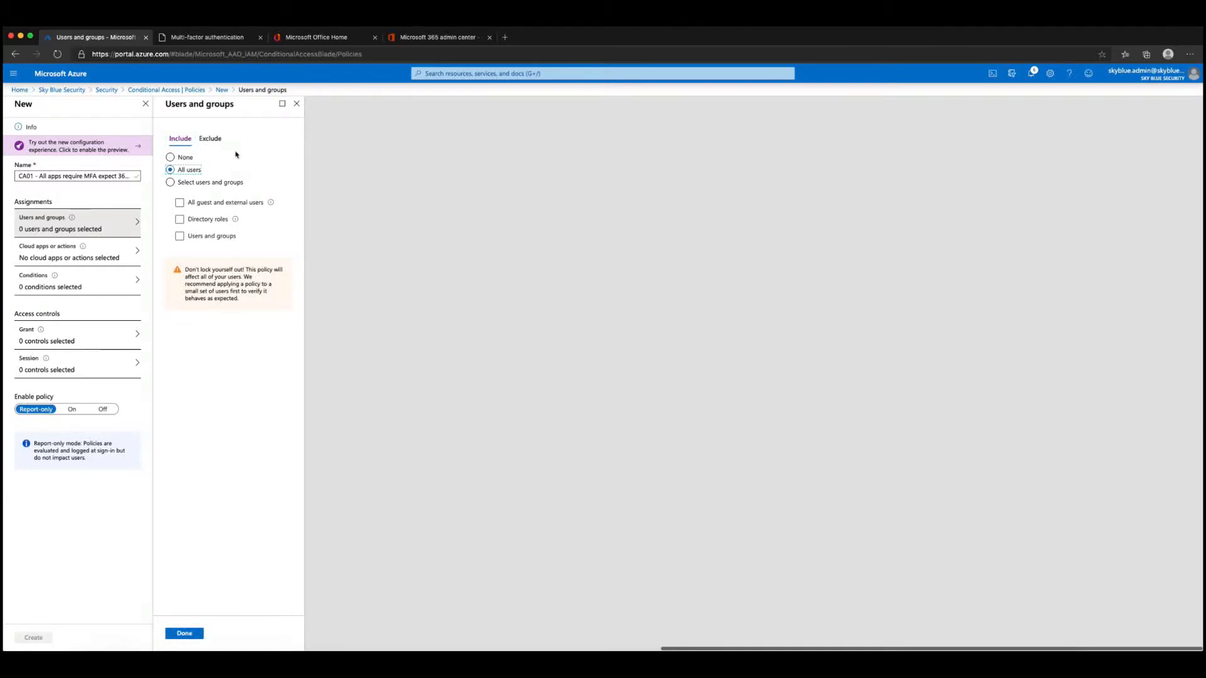
Exclude the Global administrator directory role from the policy
left_click(212, 139)
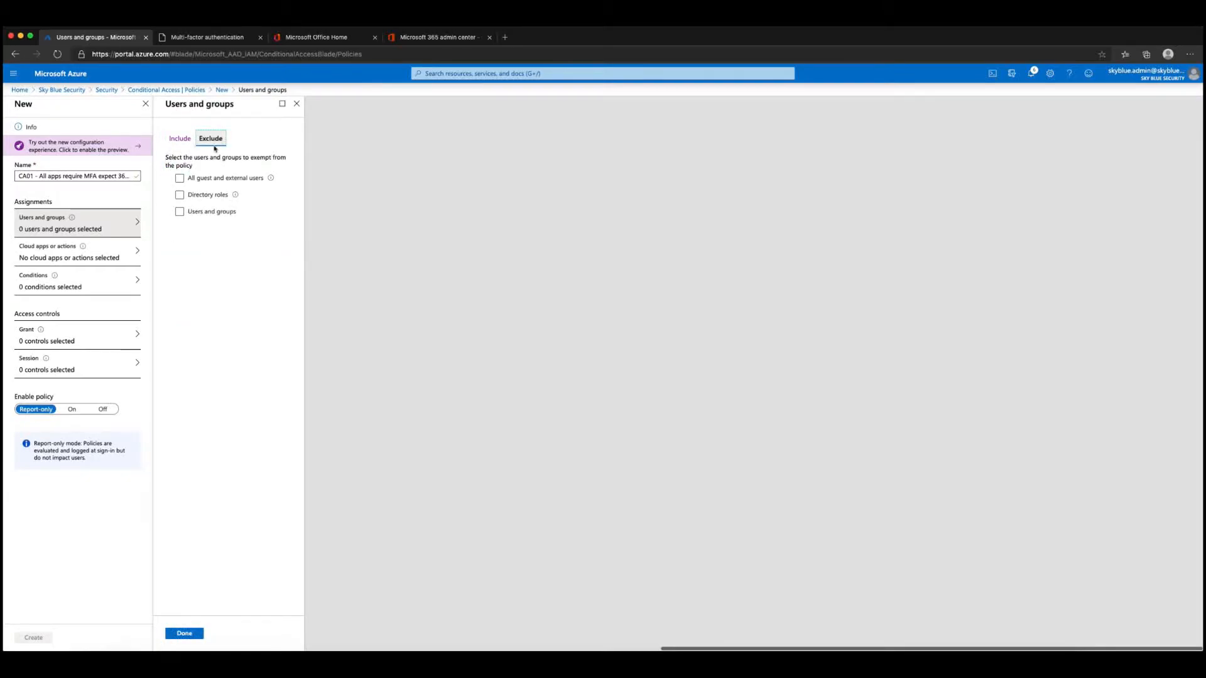
left_click(181, 196)
left_click(181, 196)
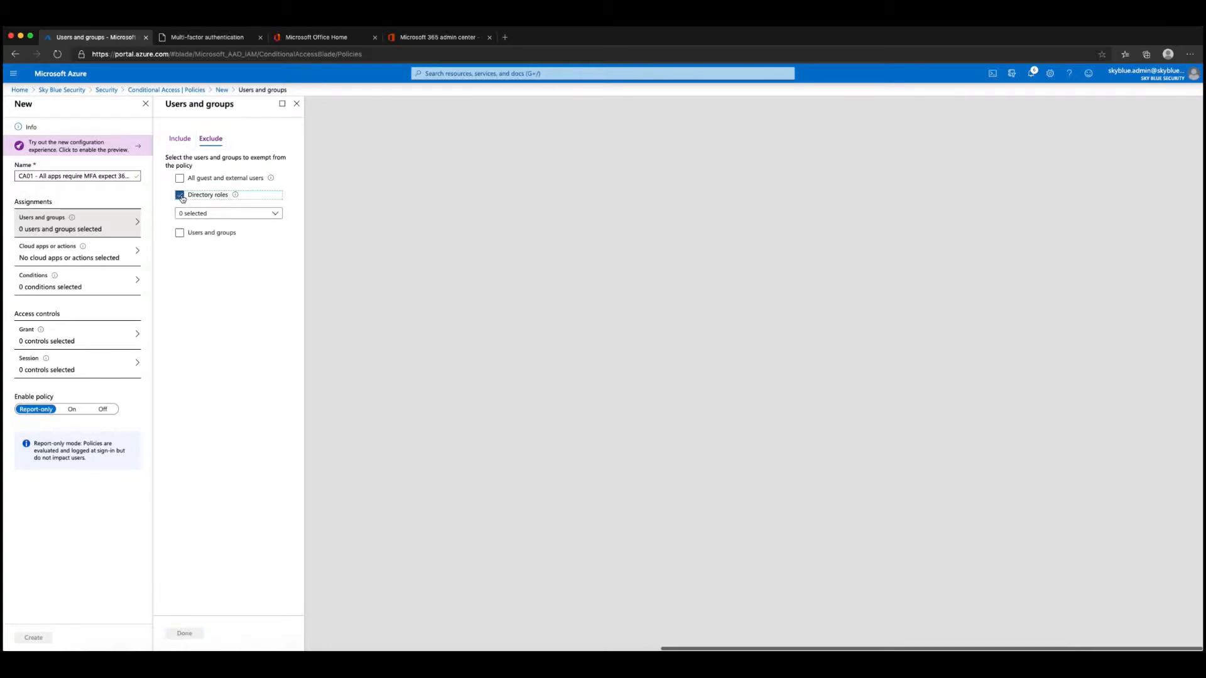
left_click(217, 215)
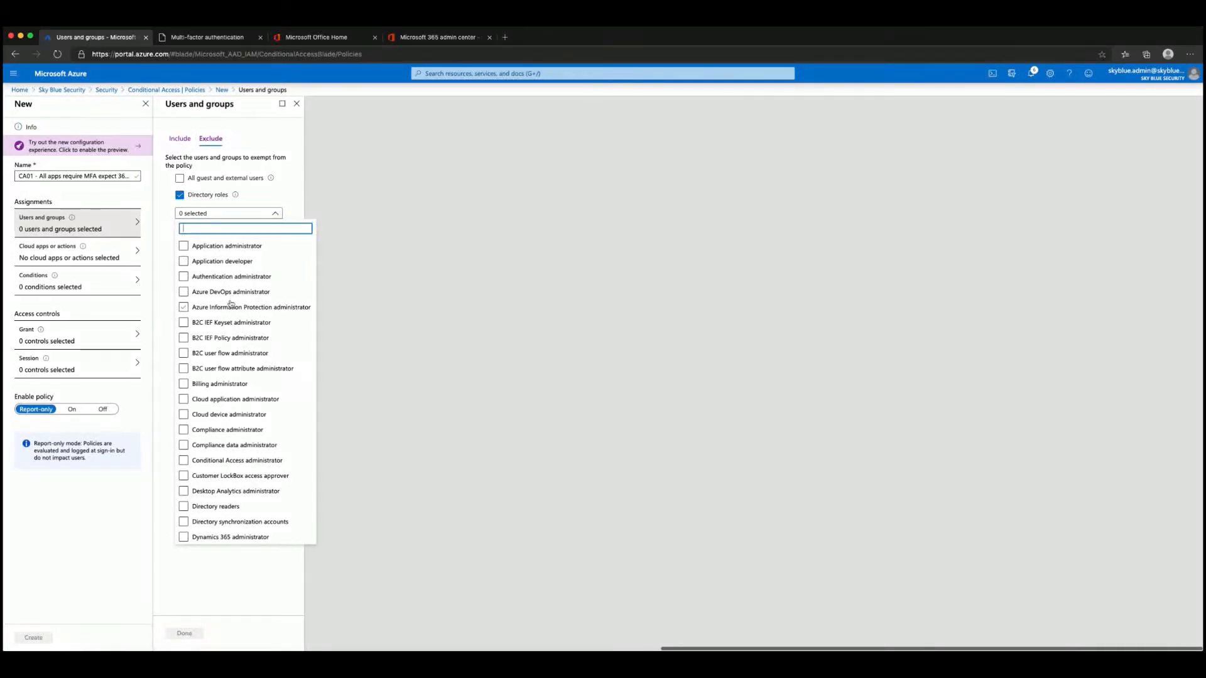
key("Down")
key("Down")
key("Down")
key("Down")
key("Down")
key("Down")
key("Down")
key("Down")
key("Down")
key("Down")
key("Down")
key("Down")
key("Down")
key("Down")
key("Down")
key("Down")
key("Down")
key("Down")
key("Down")
key("Down")
key("Down")
key("Down")
key("Down")
key("Down")
key("Down")
key("Down")
key("Down")
key("Down")
key("Down")
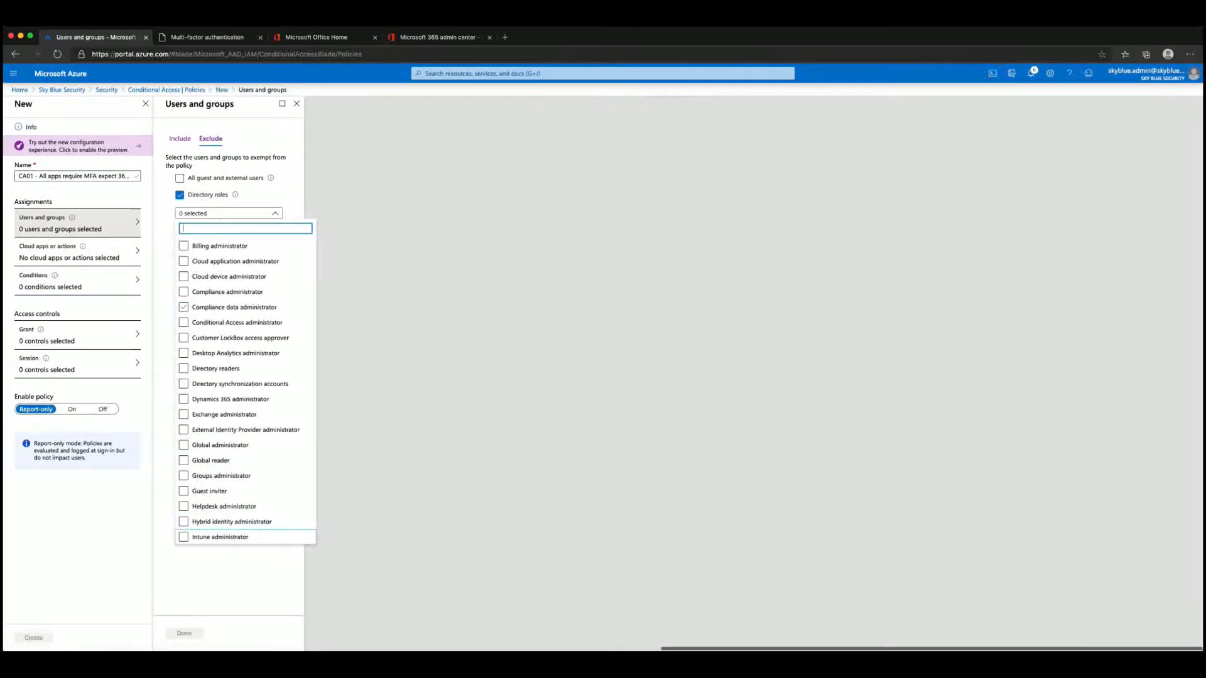
left_click(185, 445)
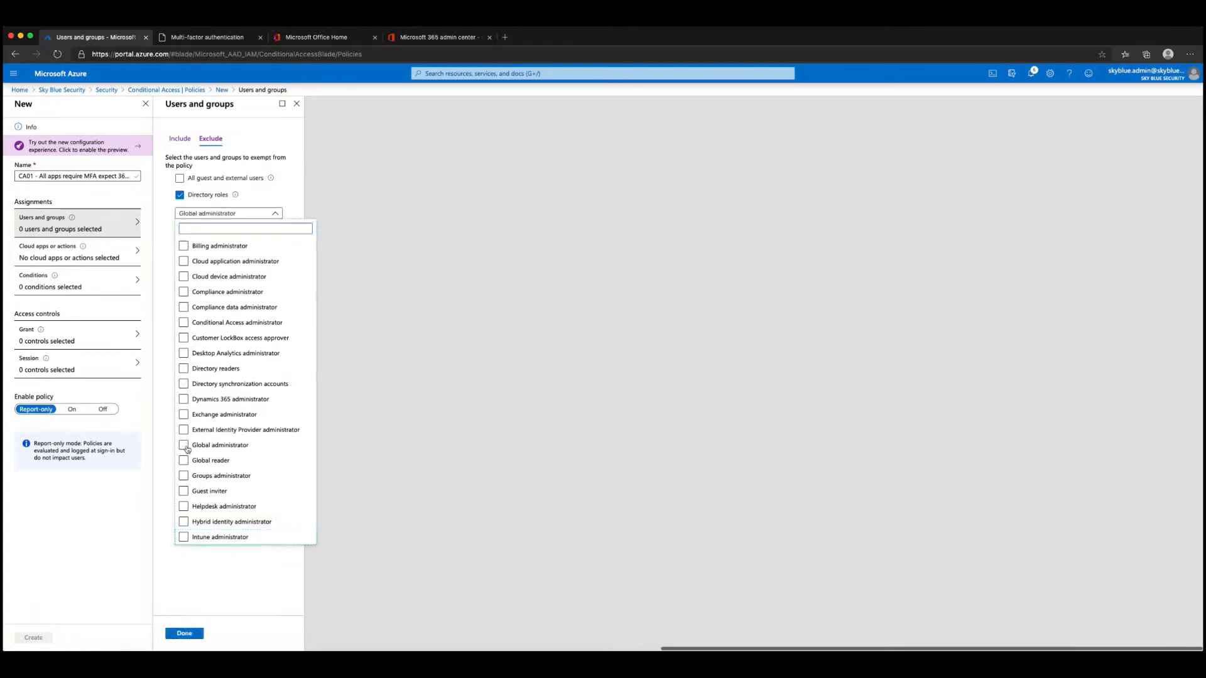
left_click(215, 588)
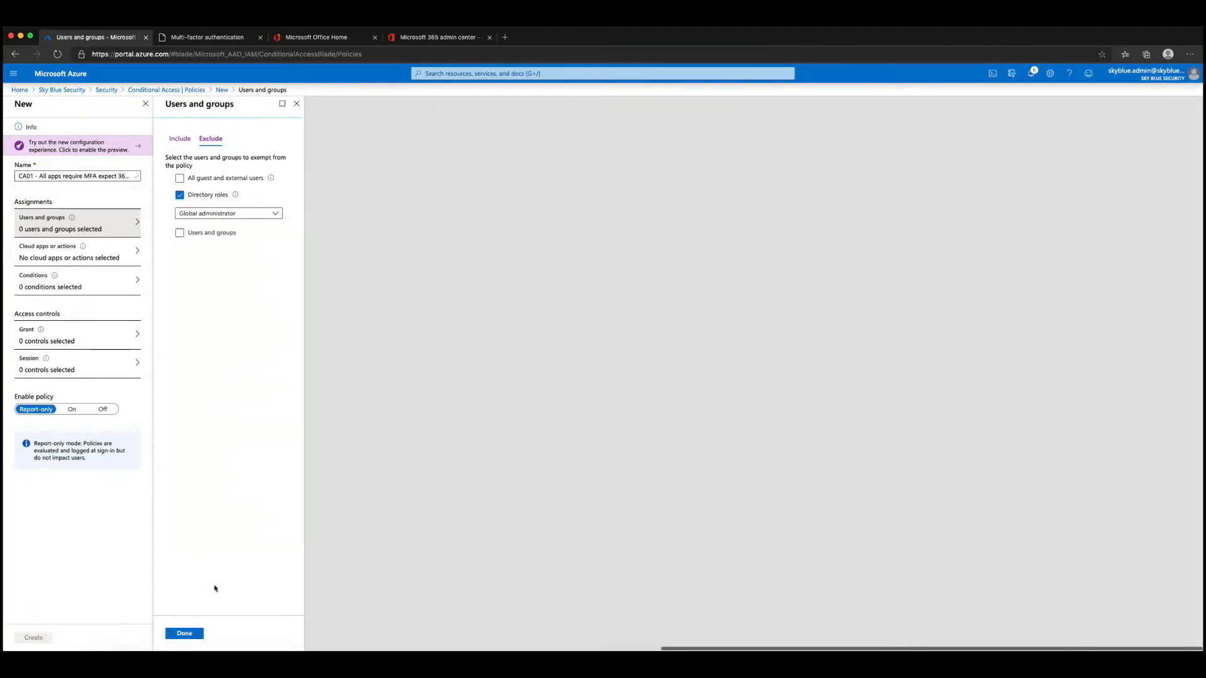
Exclude the 365-Security-MFA-Bypass group from the policy and finish the users and groups assignment
left_click(179, 233)
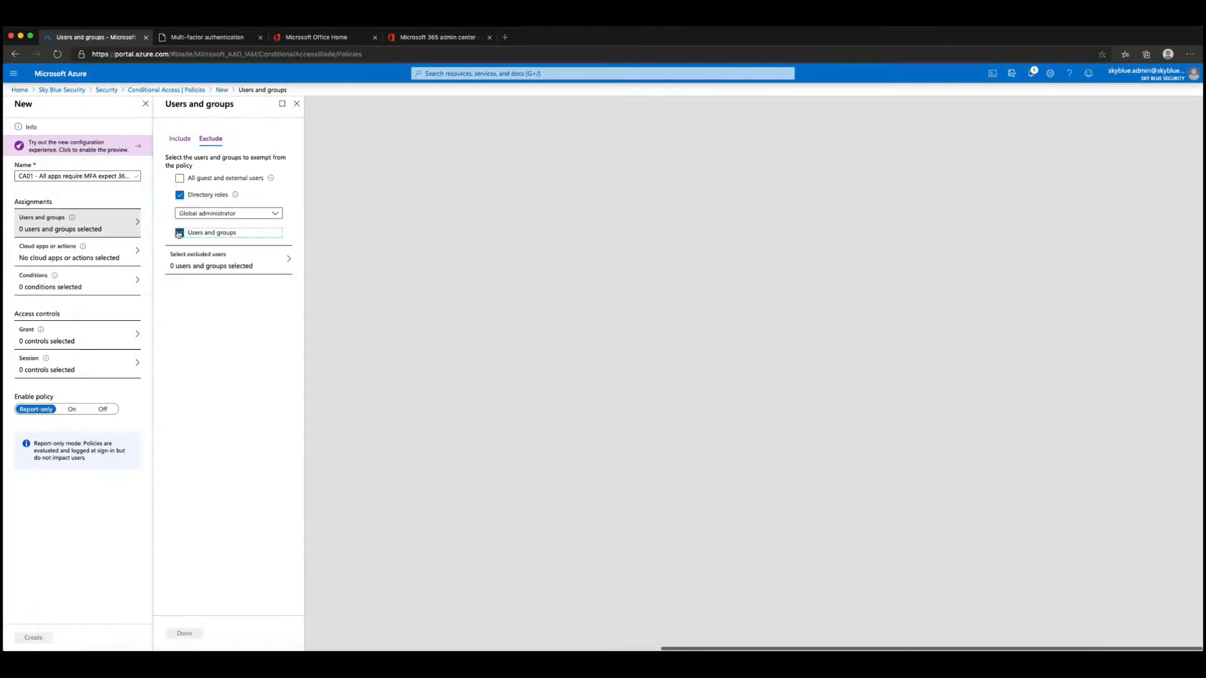
left_click(201, 260)
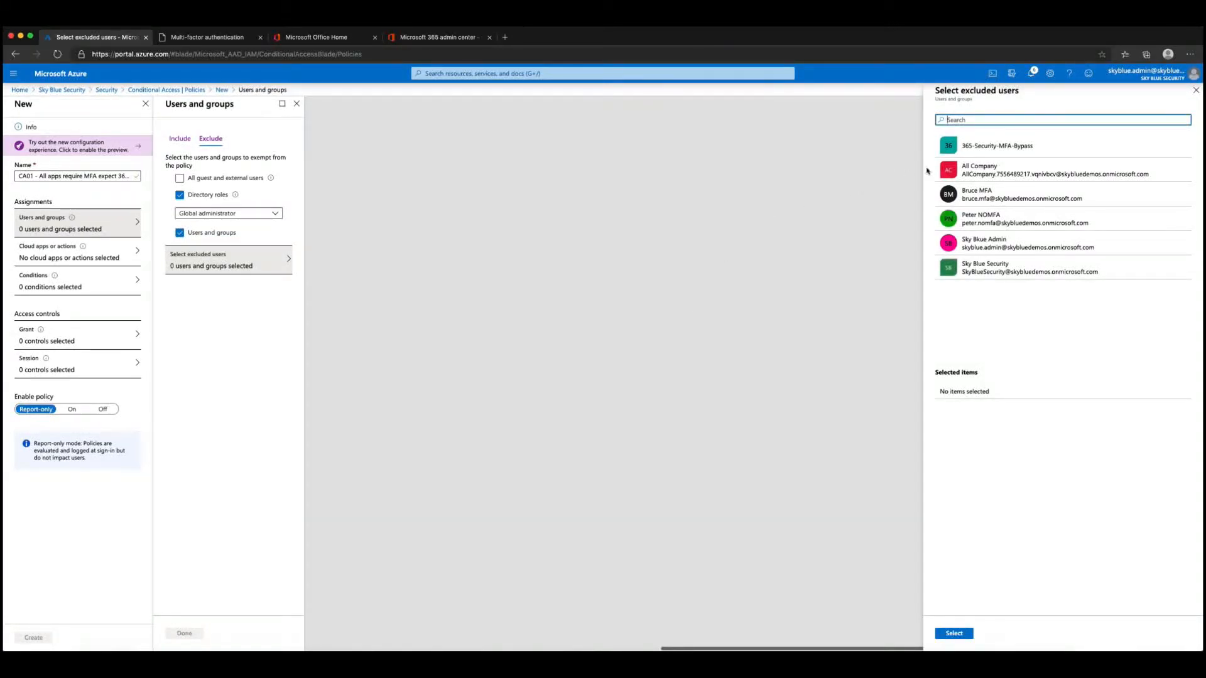
left_click(975, 142)
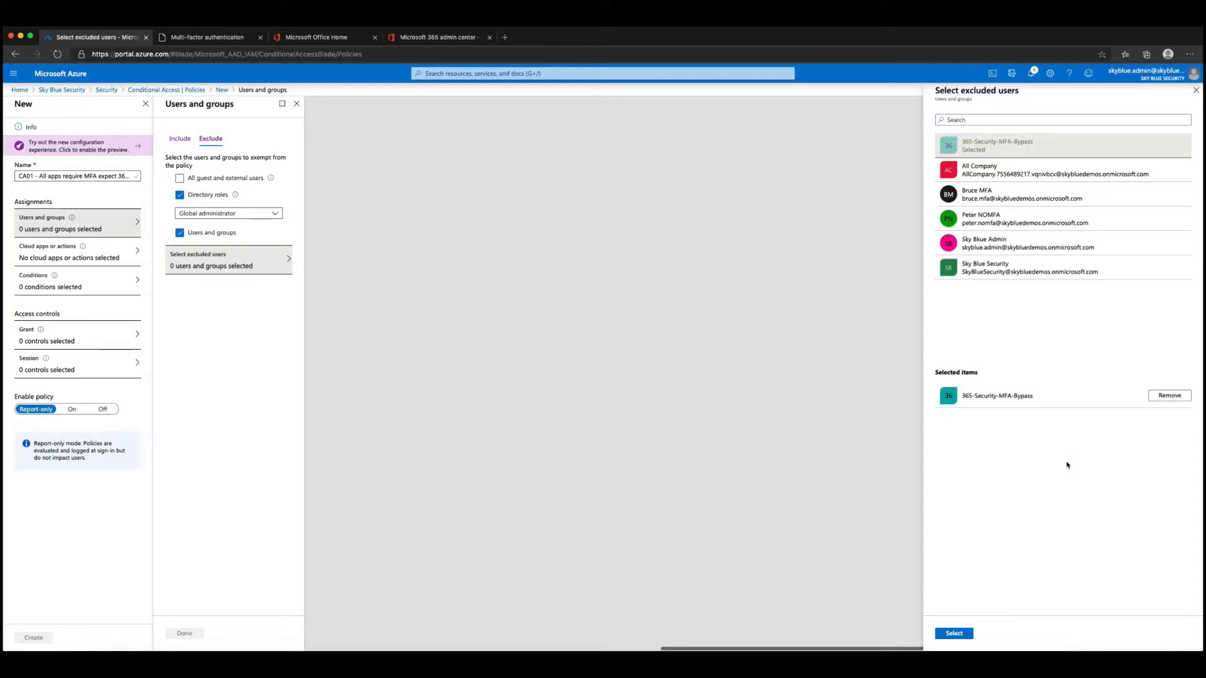
left_click(954, 633)
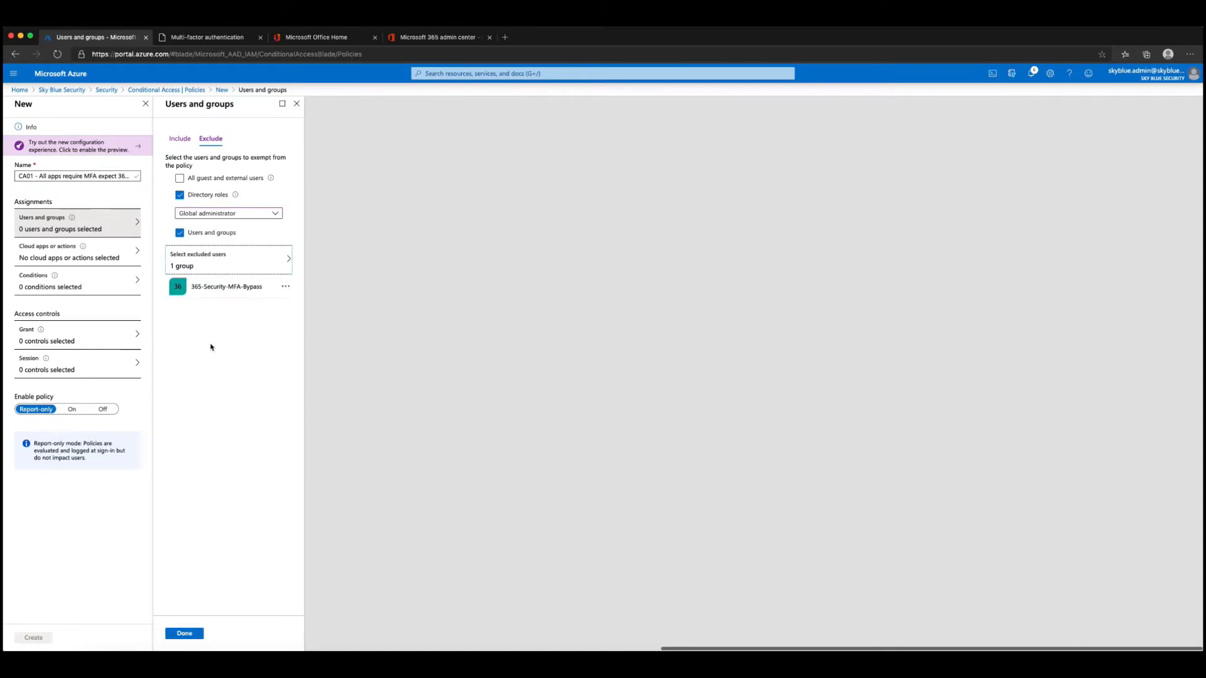
left_click(185, 636)
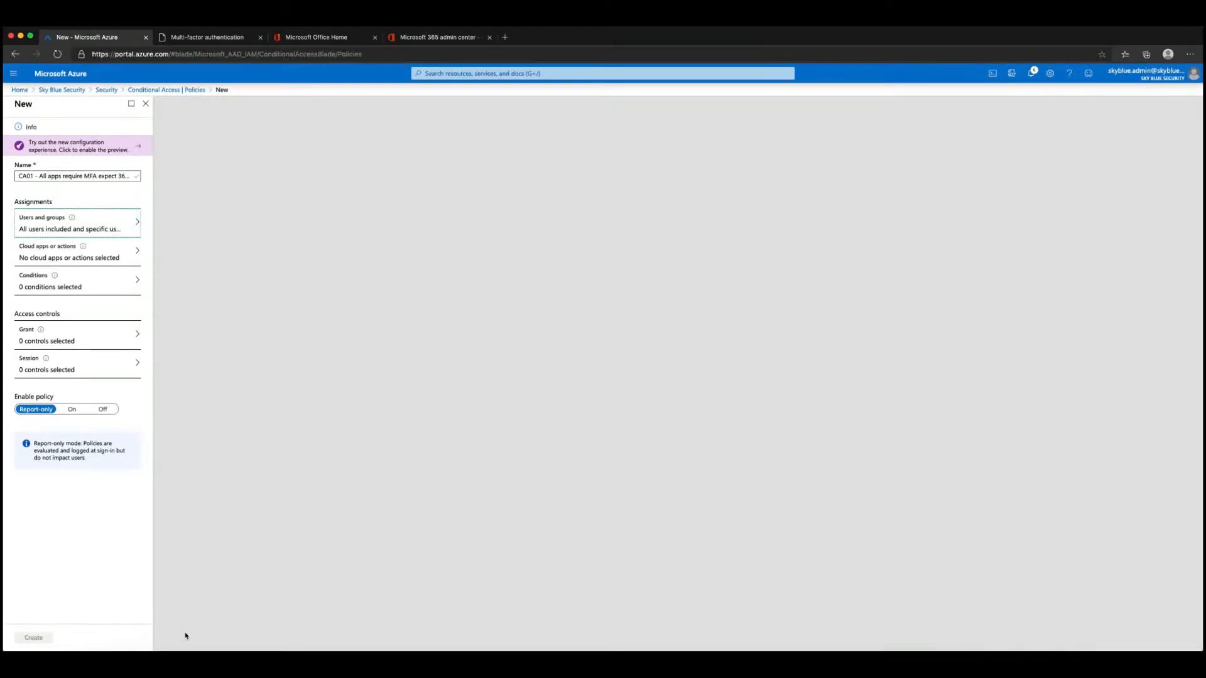
Set the policy's cloud apps assignment to include all cloud apps, after checking the list of individually selectable apps
left_click(74, 260)
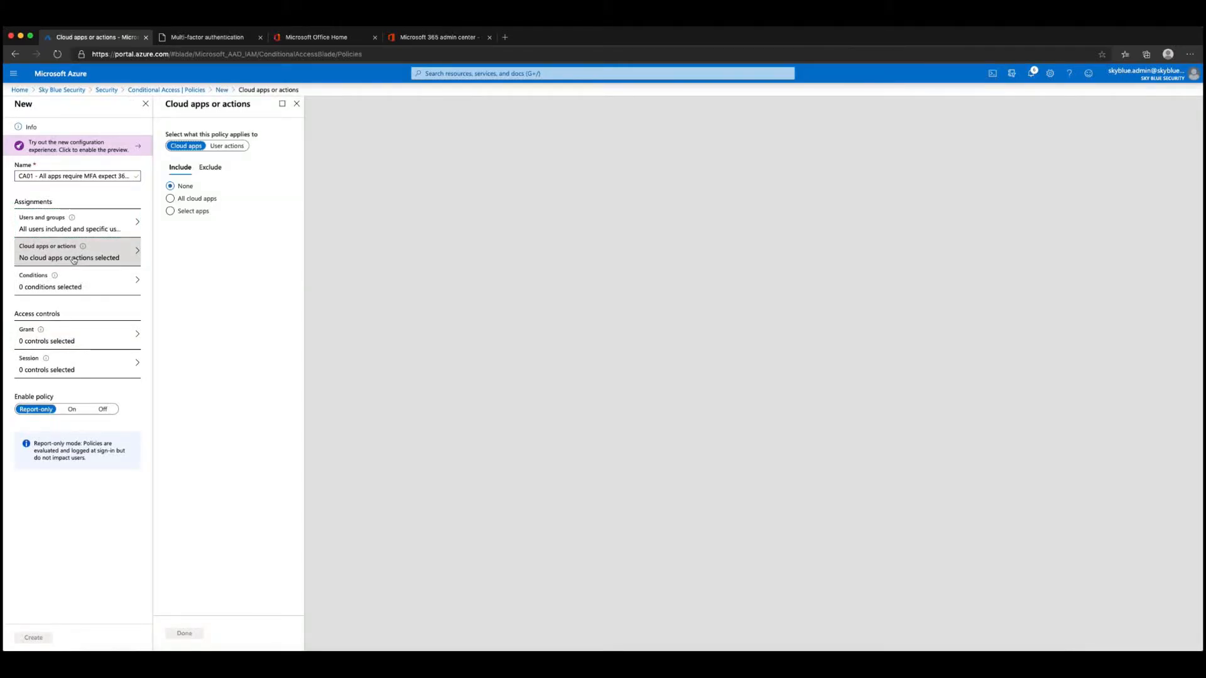
left_click(170, 212)
left_click(188, 248)
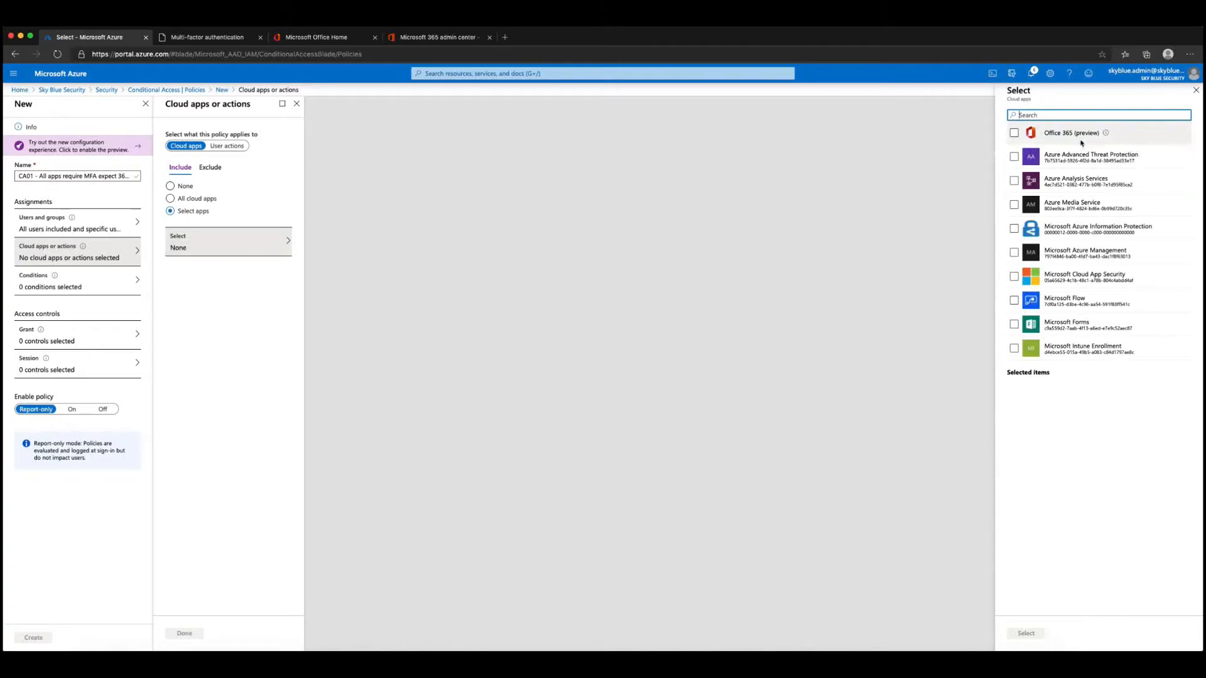
left_click(1196, 91)
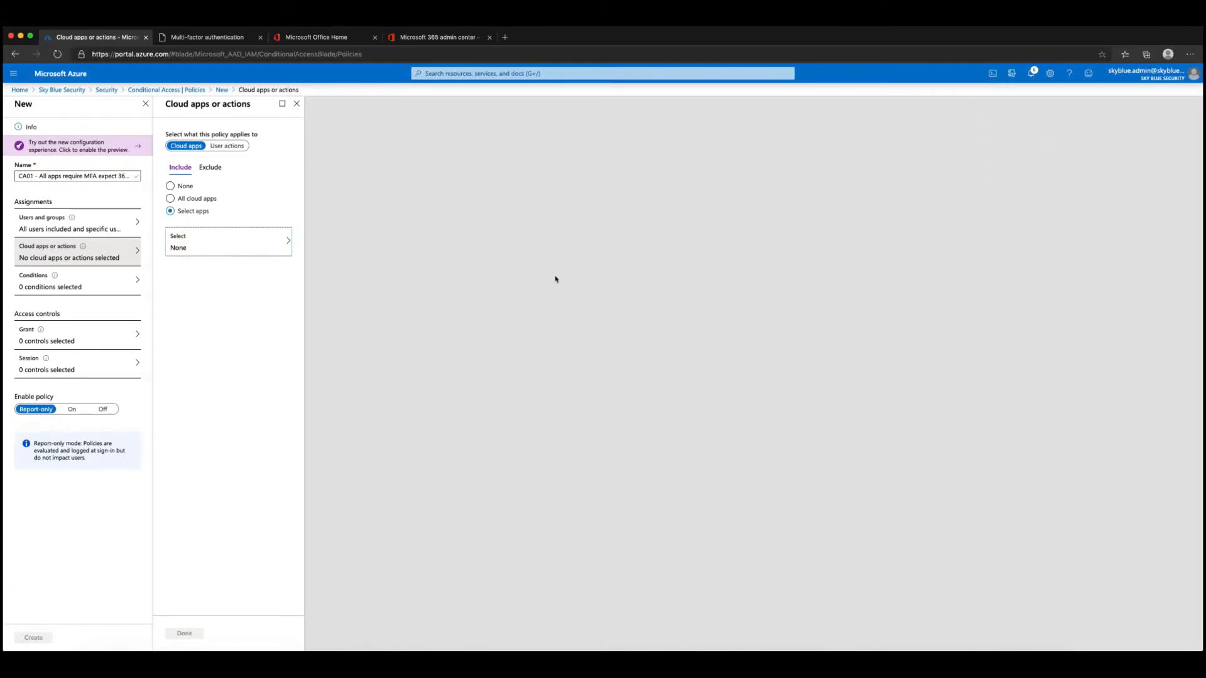
left_click(170, 199)
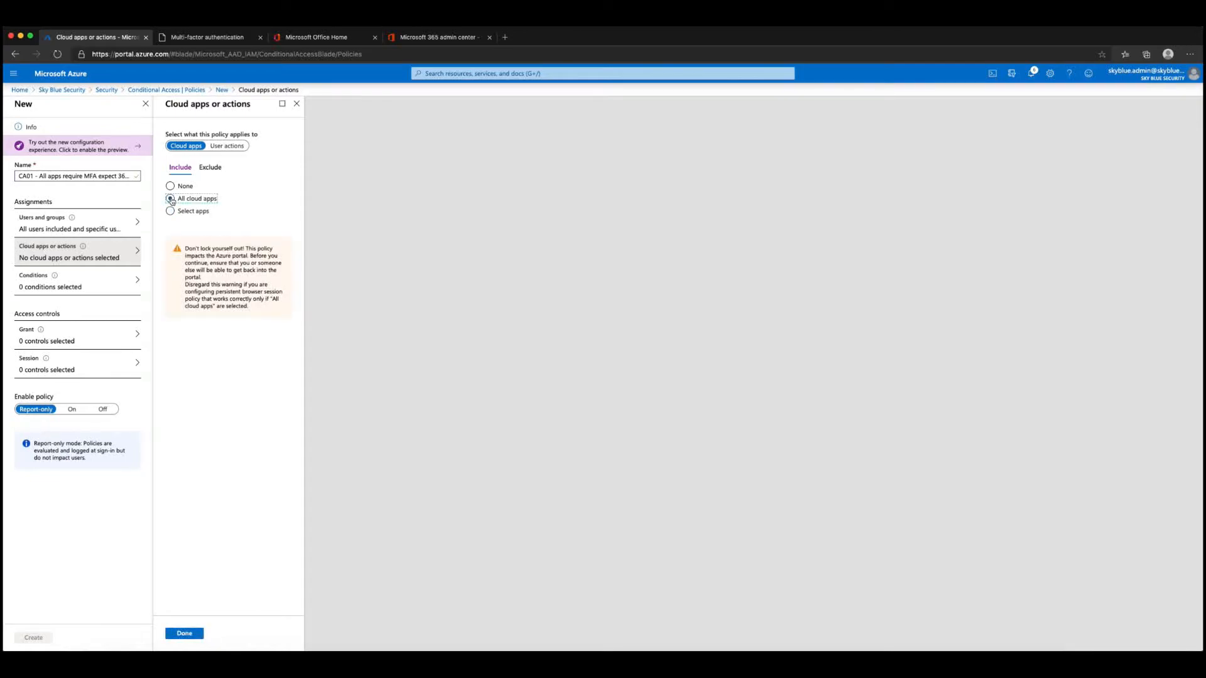
Search the excludable cloud apps for "teams" without excluding any, and finish the assignment with all cloud apps included
left_click(215, 176)
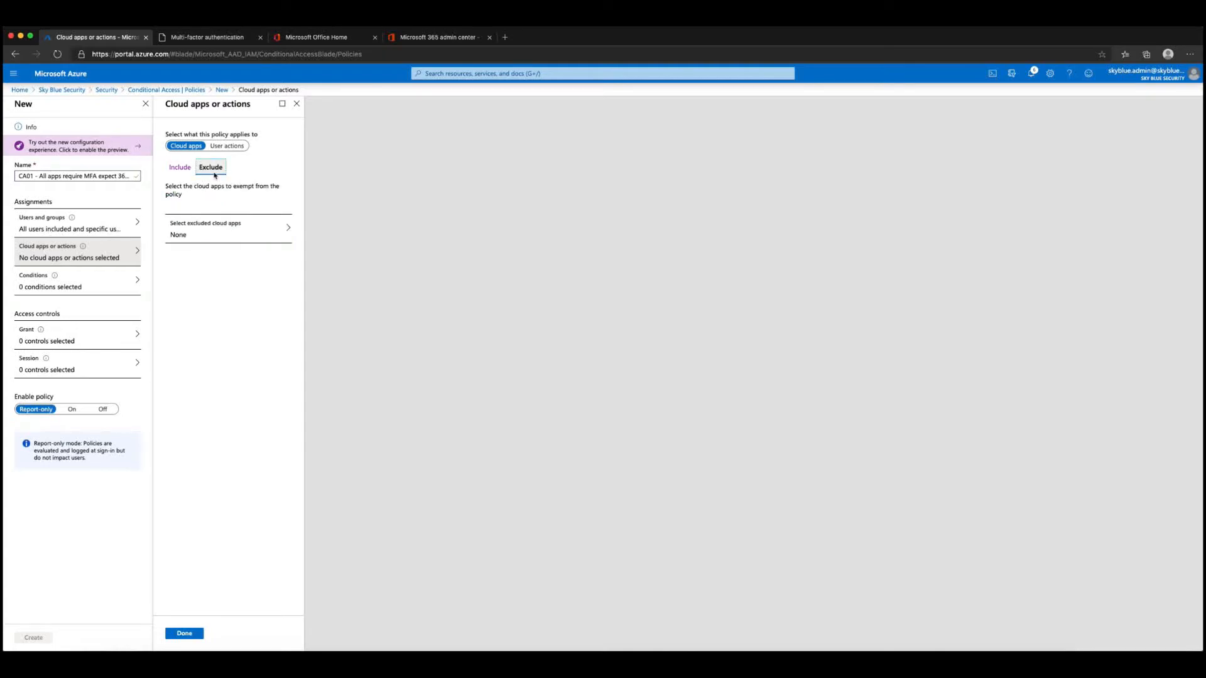
left_click(215, 236)
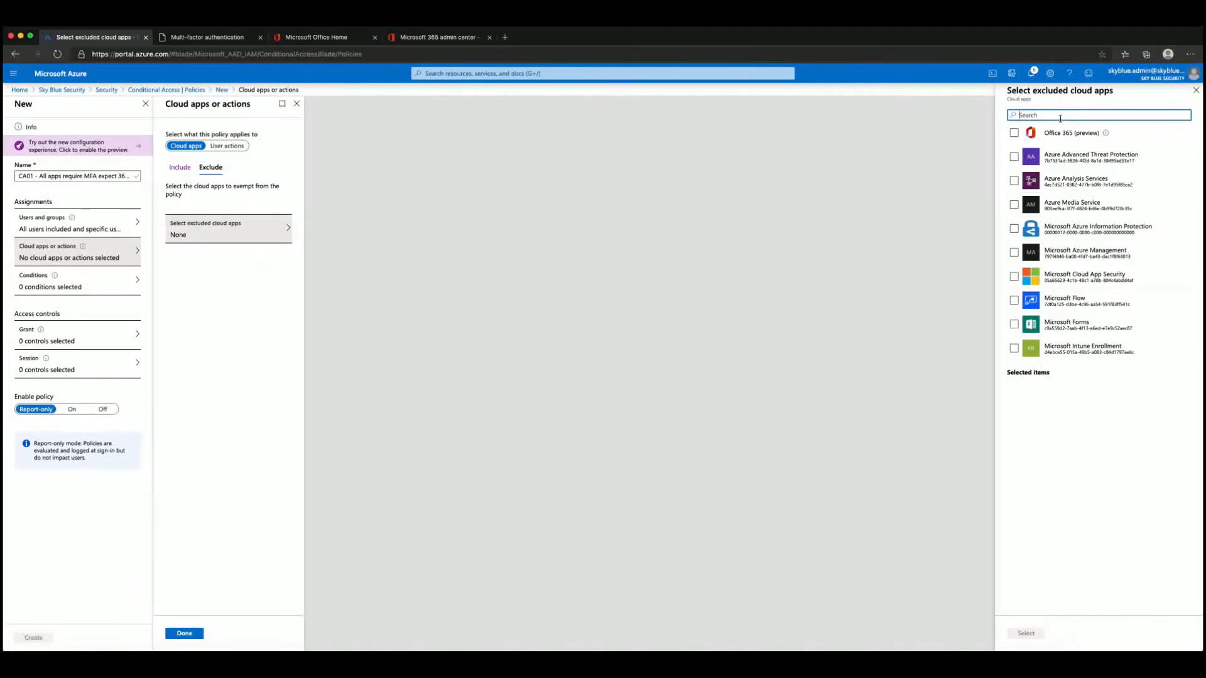
type("teams")
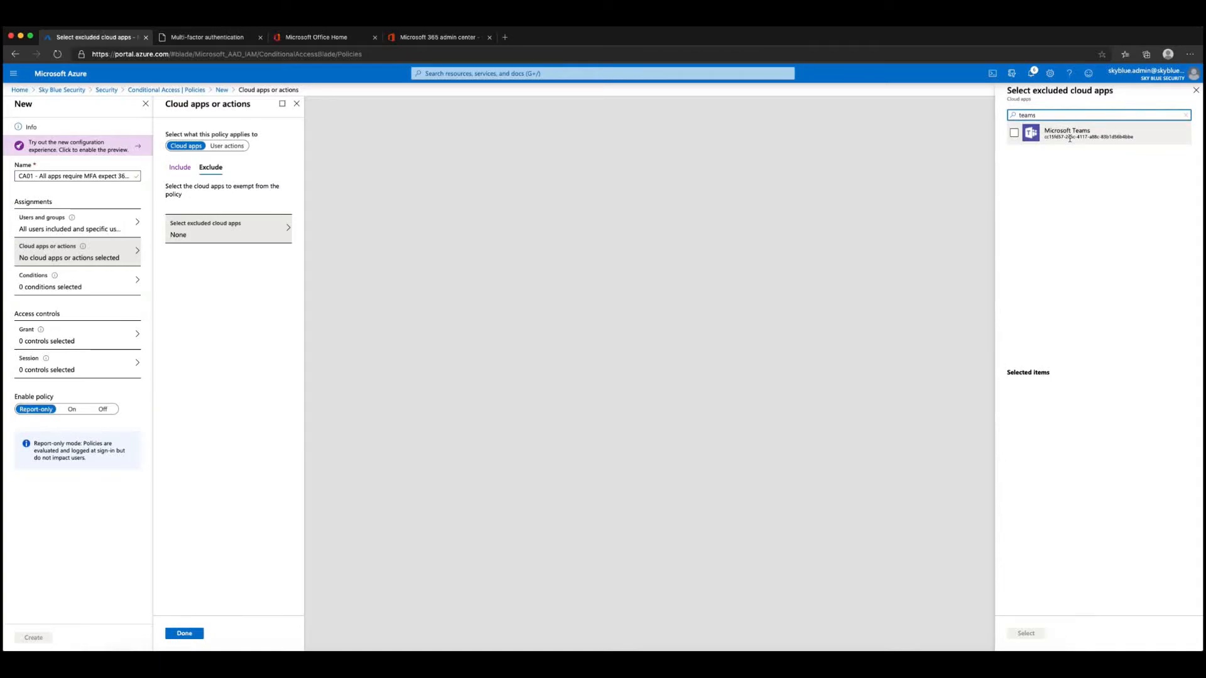
left_click(1196, 90)
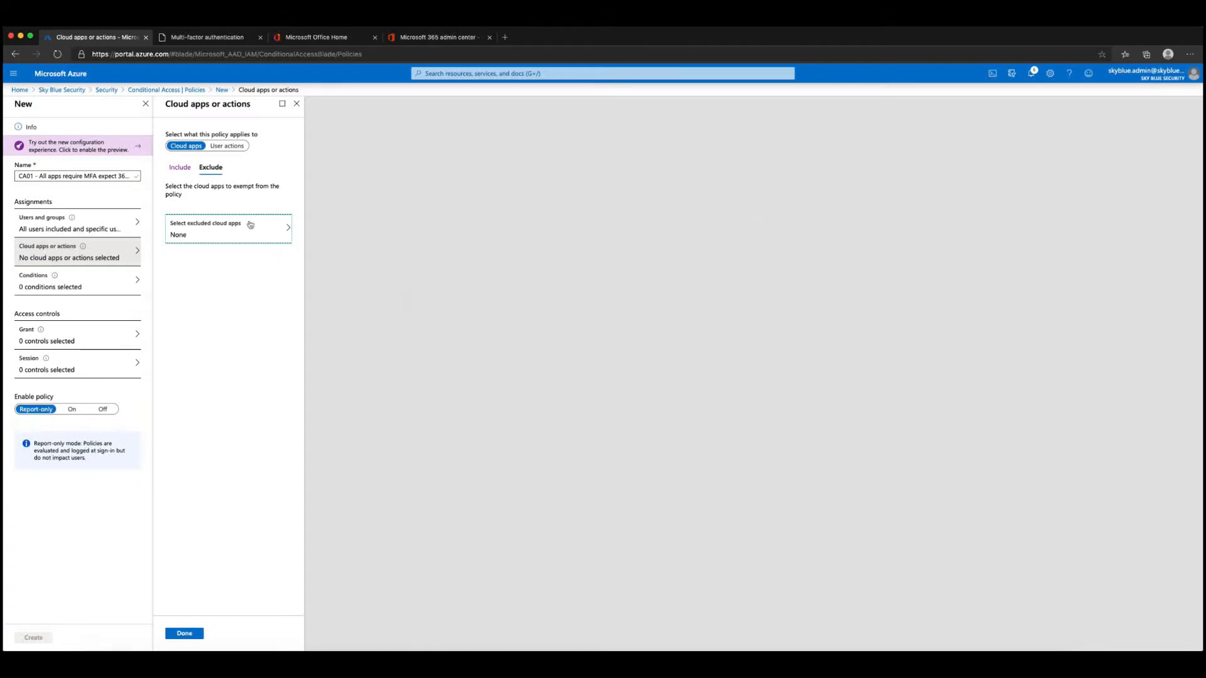
left_click(183, 168)
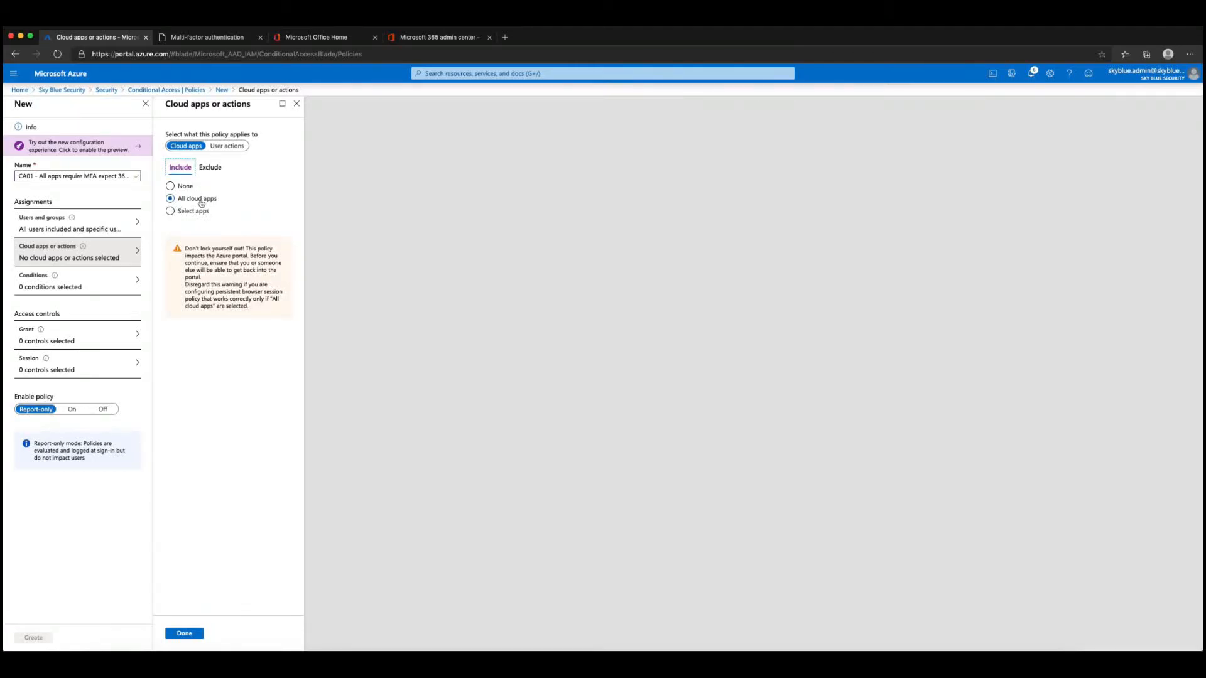
left_click(184, 634)
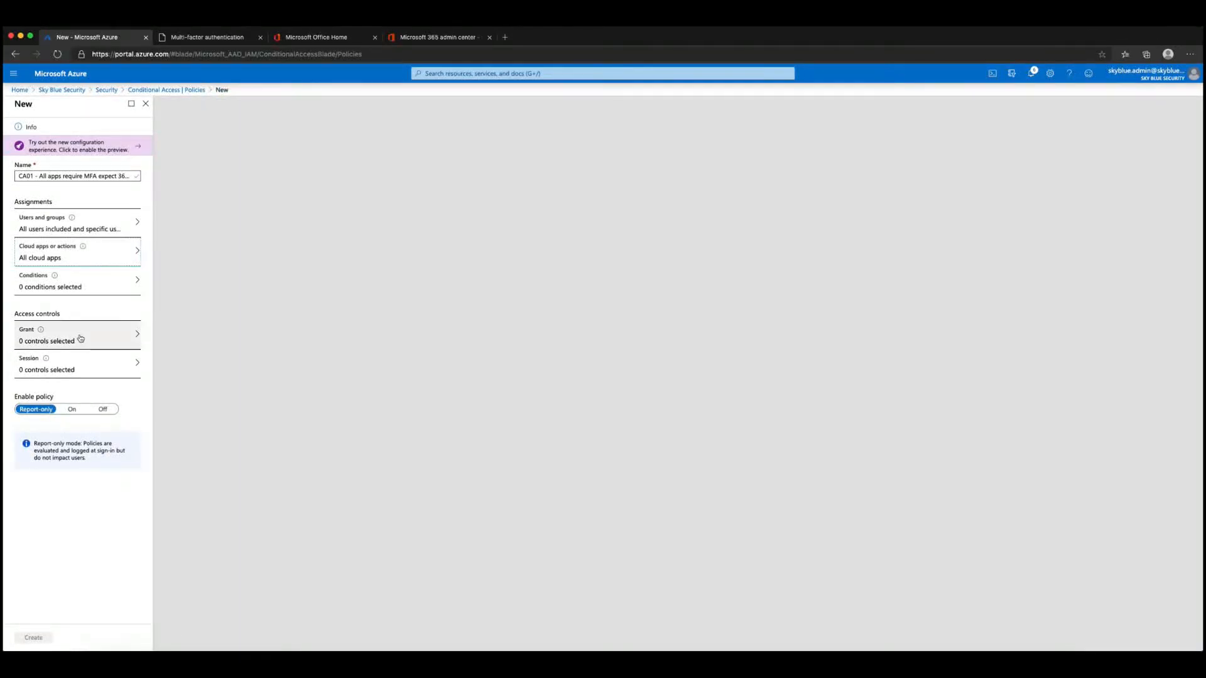
Try enabling the device platforms condition with selected platforms, check its exclusion options, and discard the edits
left_click(63, 278)
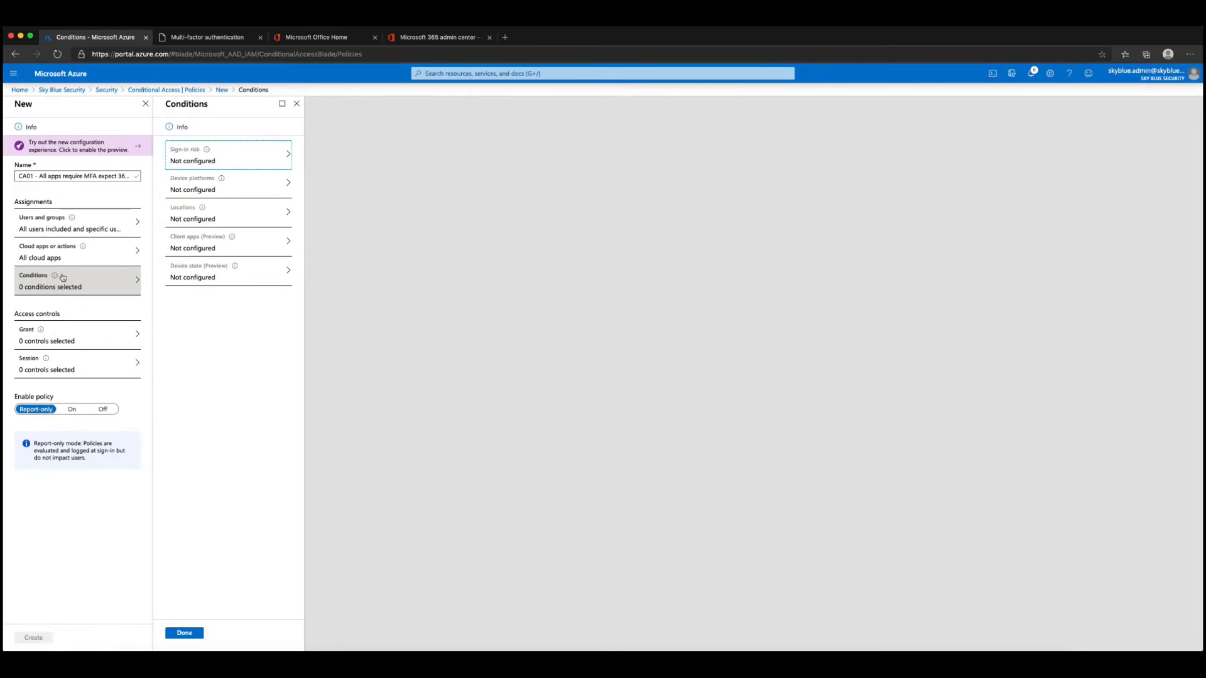
left_click(63, 278)
left_click(216, 199)
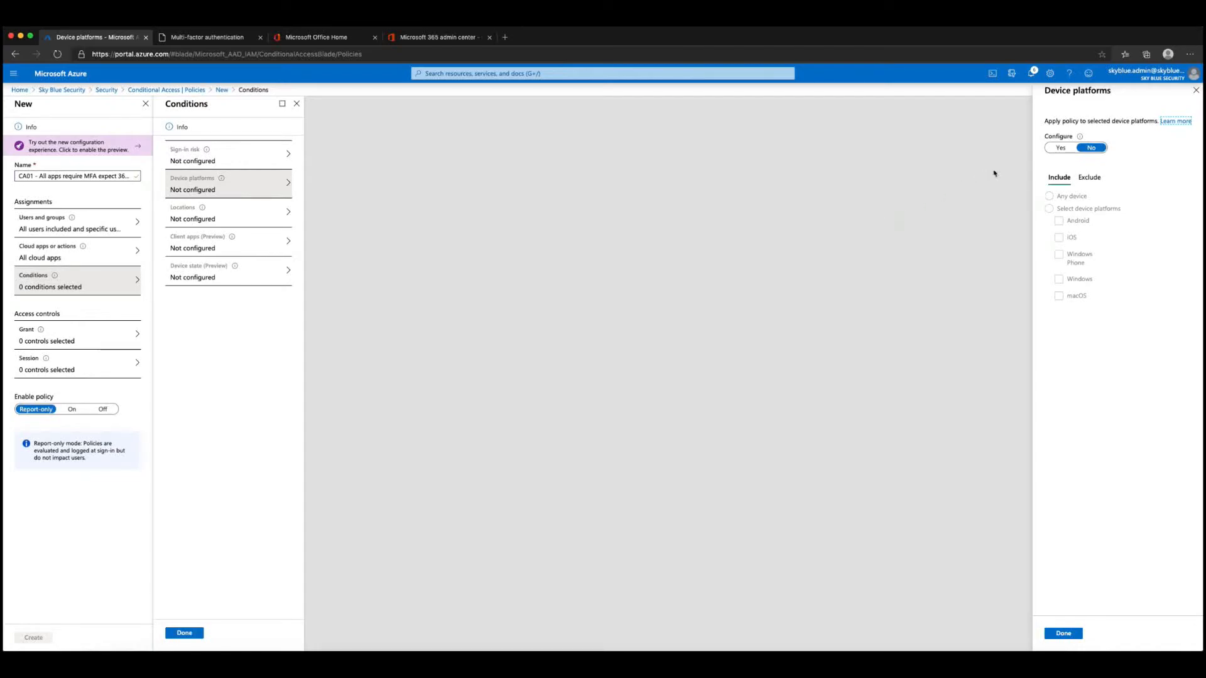
left_click(1060, 148)
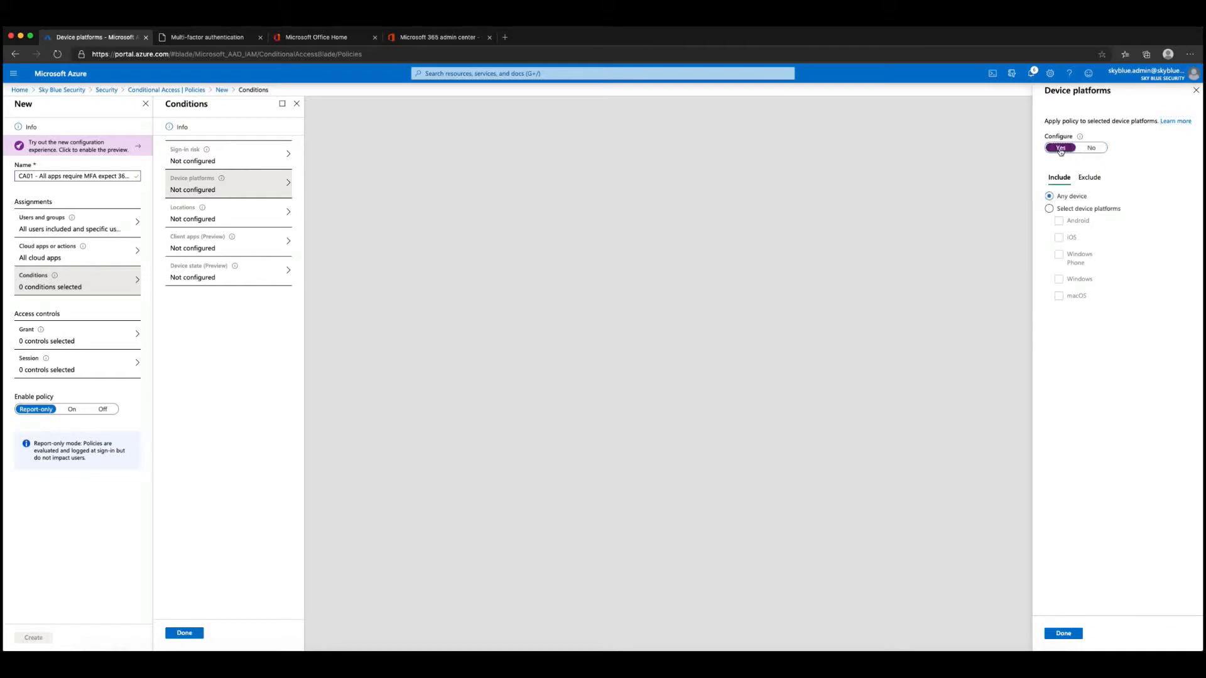
left_click(1049, 208)
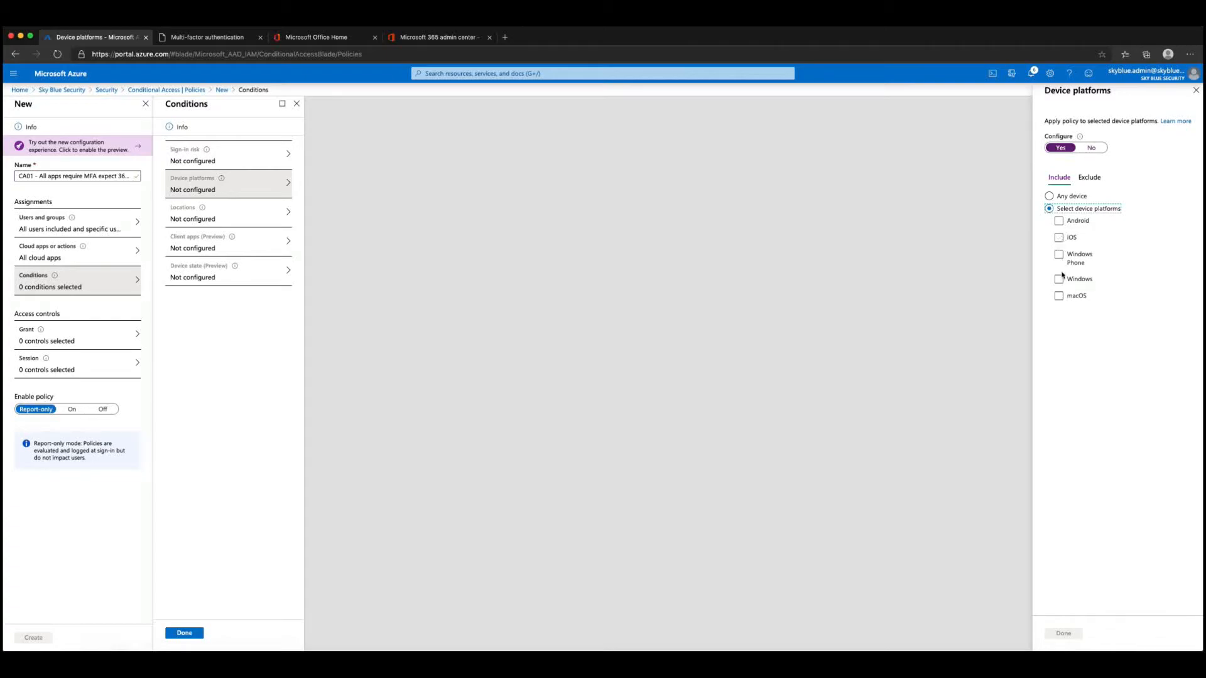
left_click(1094, 178)
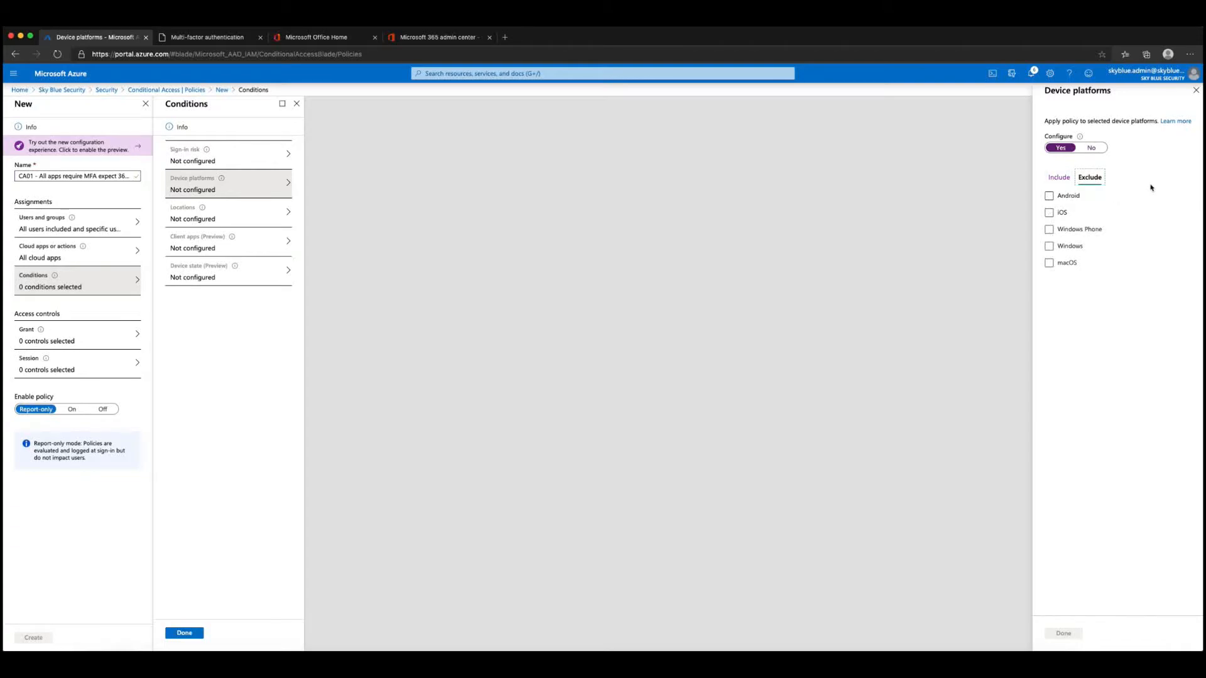
left_click(1196, 91)
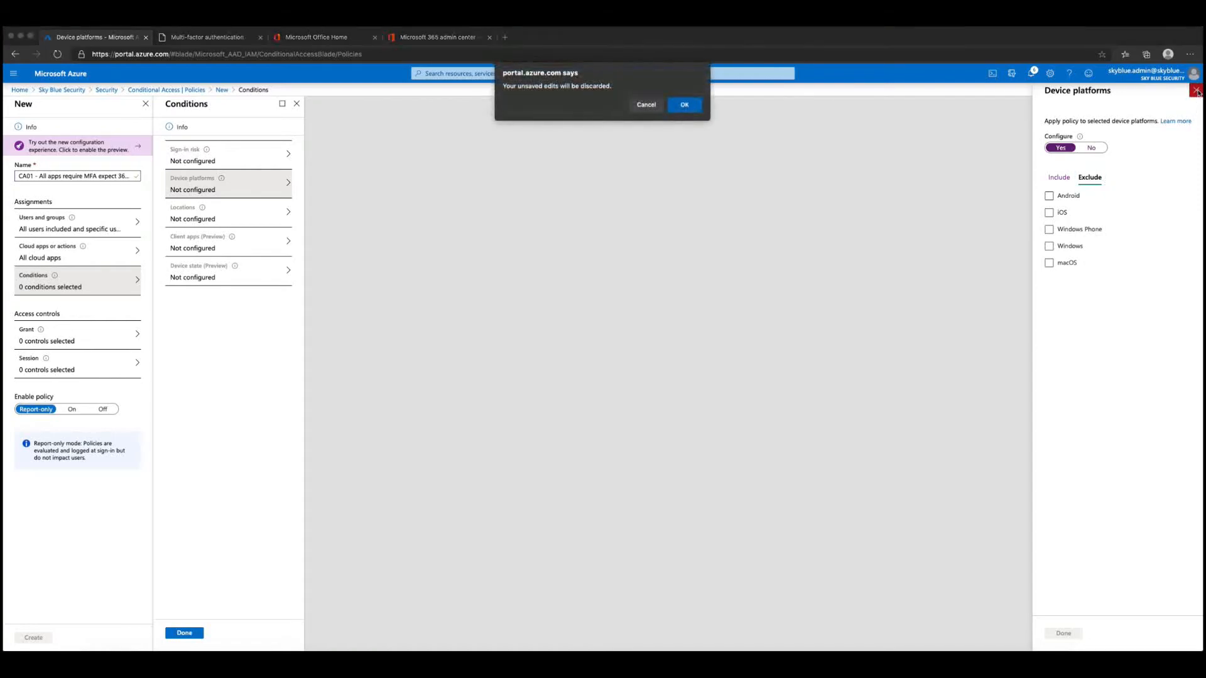
left_click(684, 105)
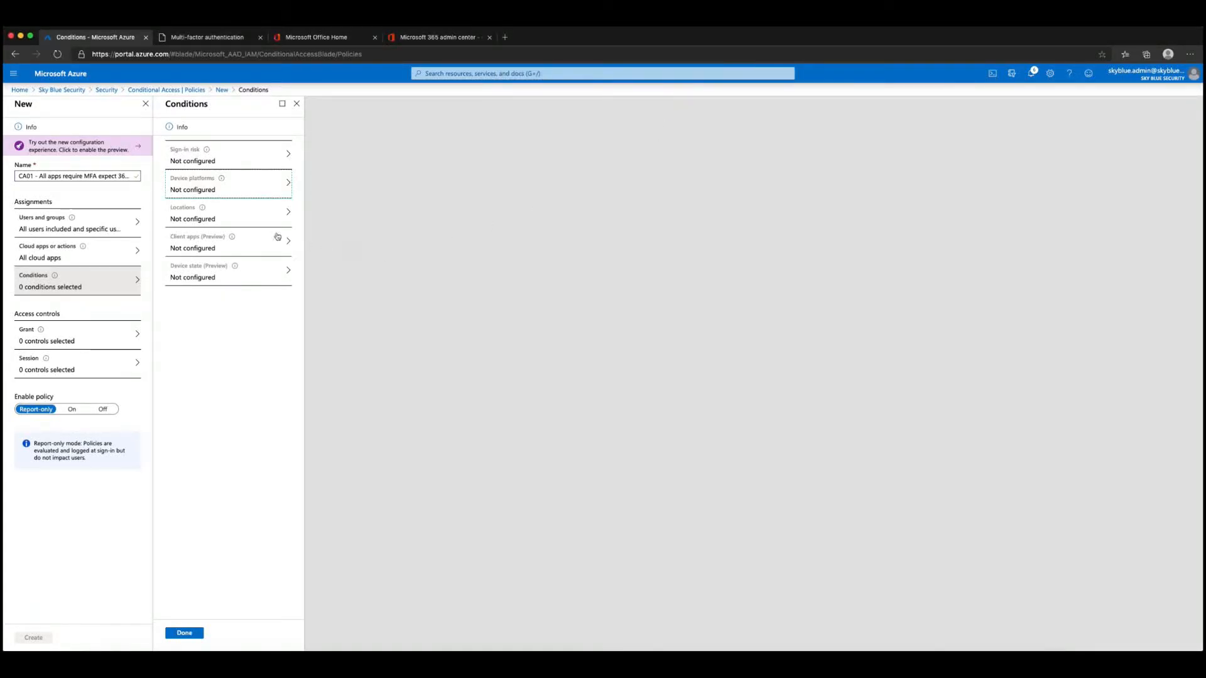
Try setting the locations condition to include all trusted locations, and discard the edits
left_click(229, 224)
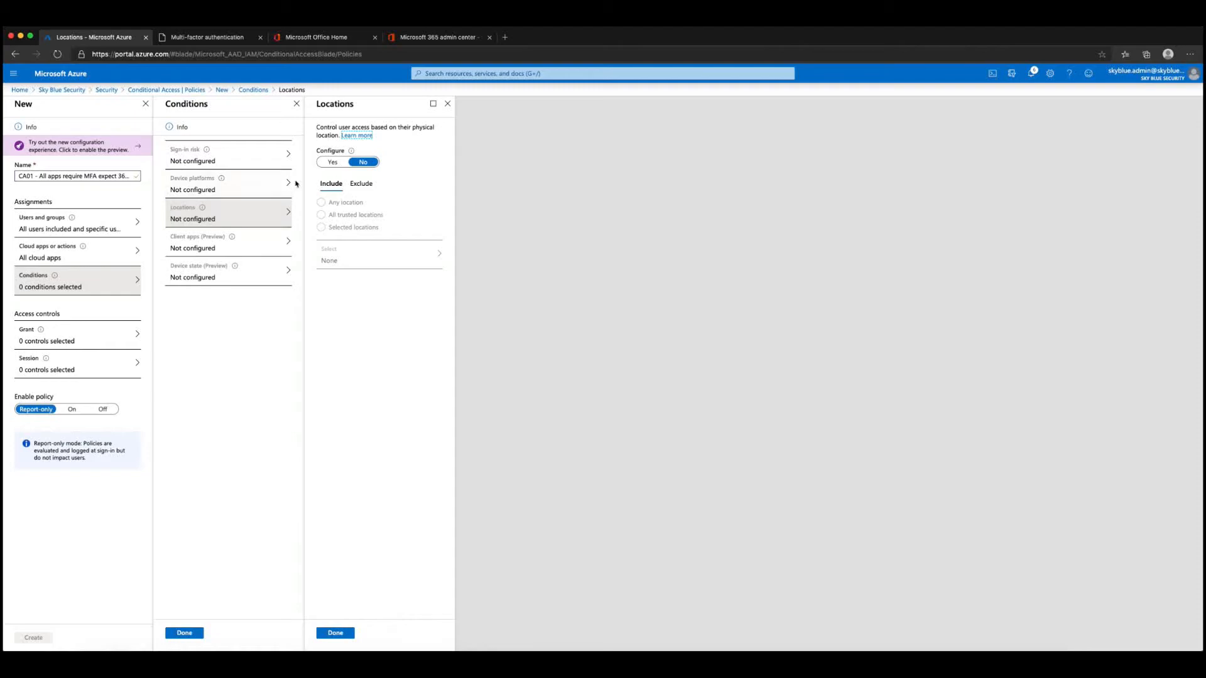
left_click(334, 162)
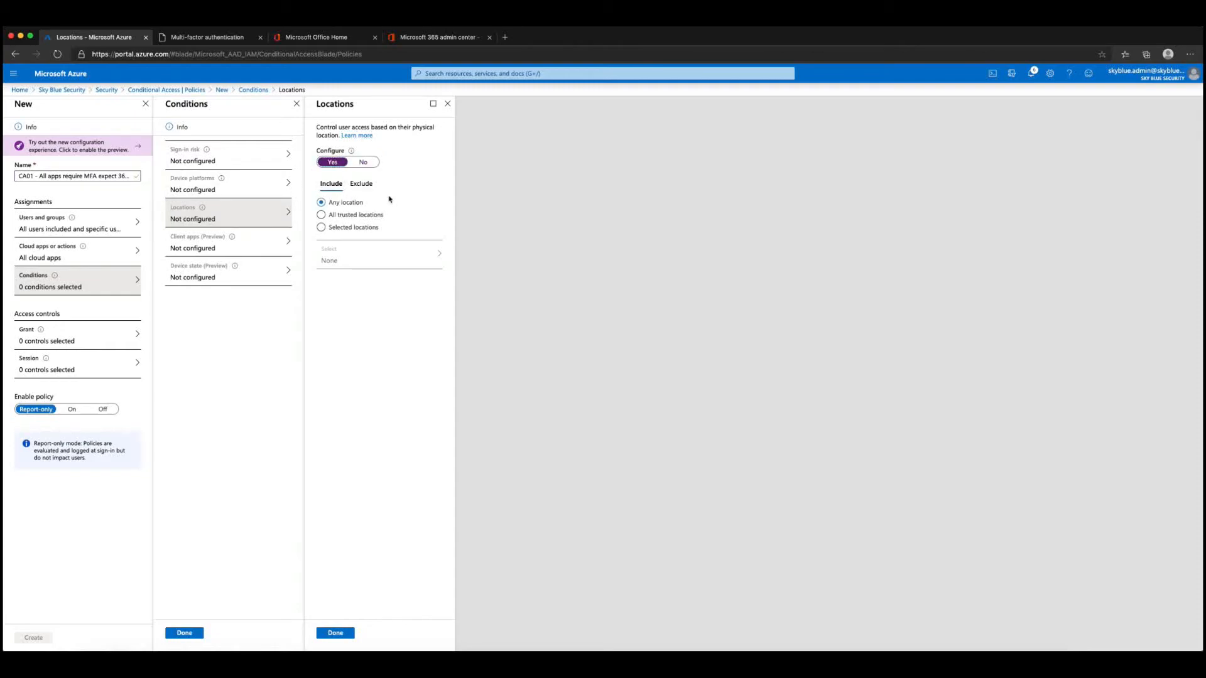
left_click(350, 217)
left_click(448, 105)
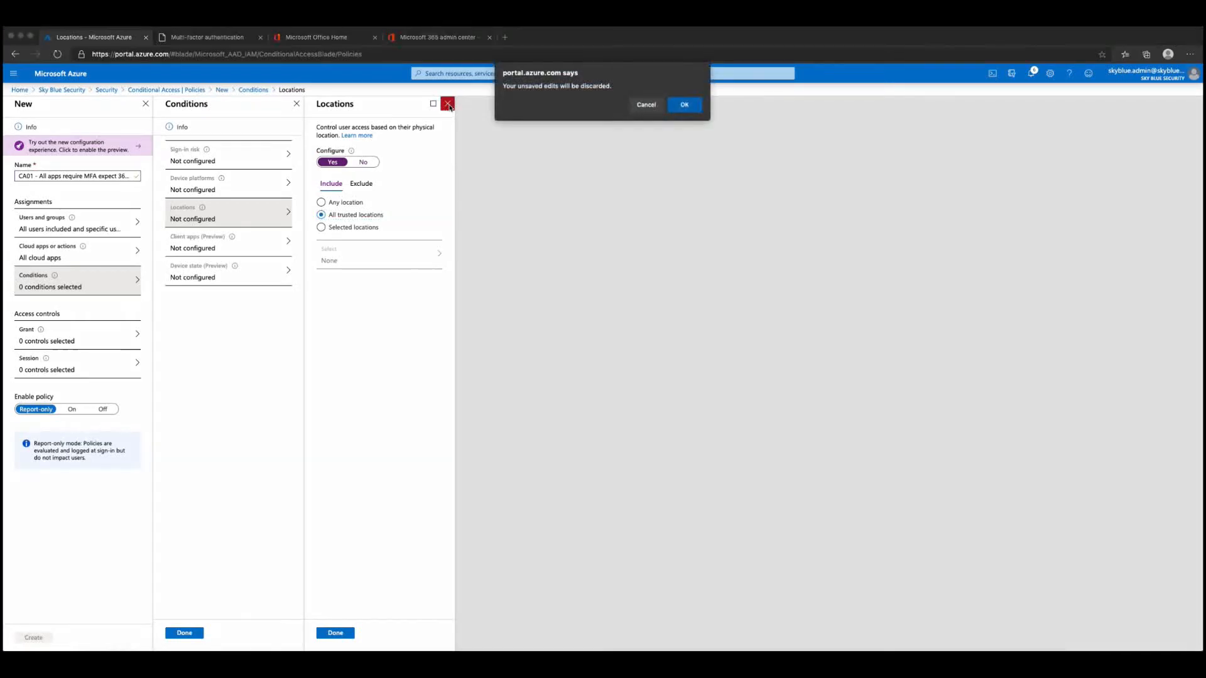
left_click(684, 105)
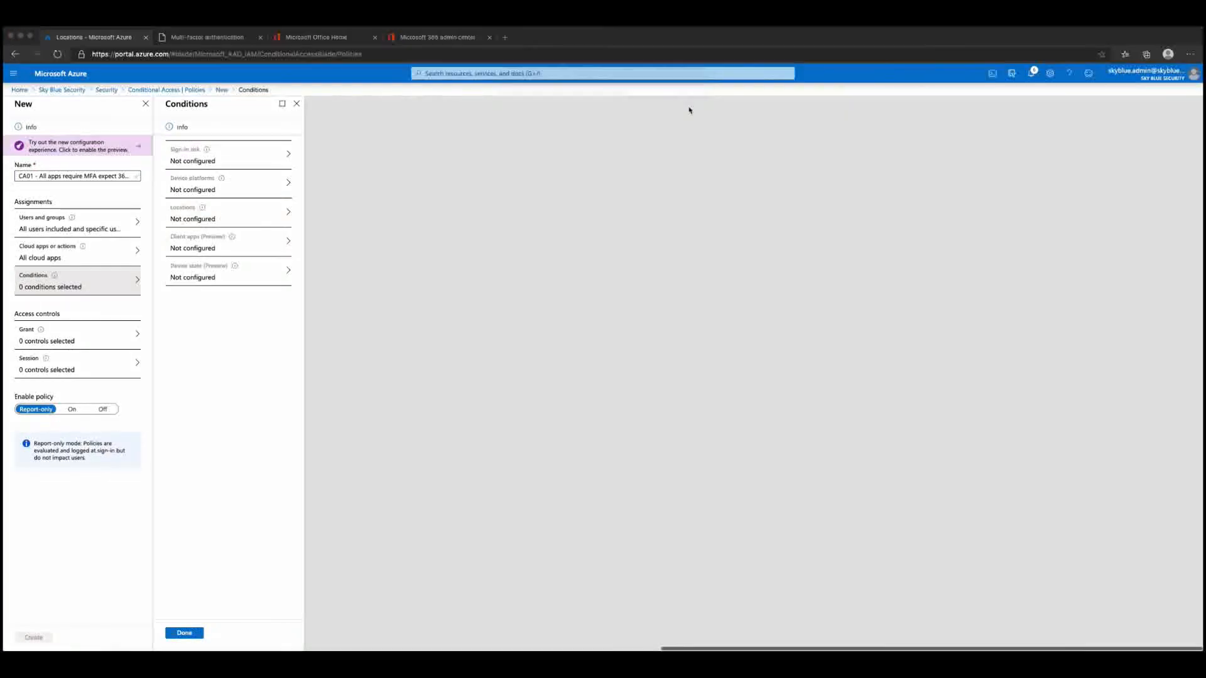
Review the client apps and device state conditions without configuring them
left_click(215, 249)
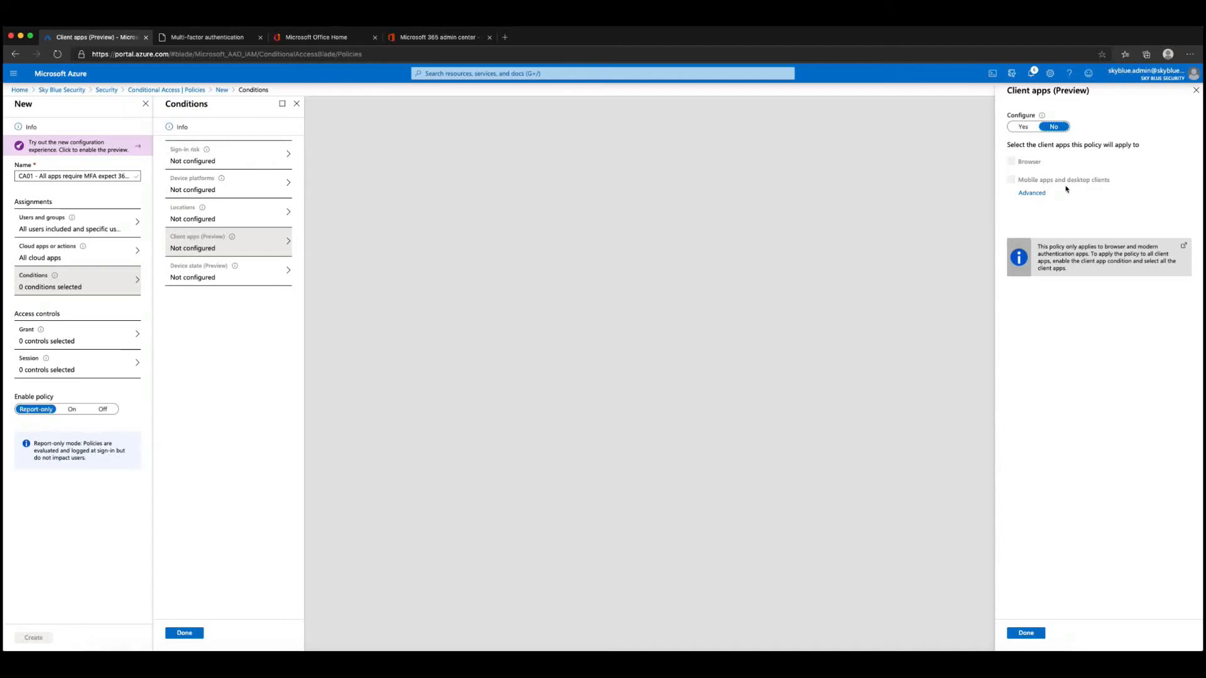
left_click(1196, 92)
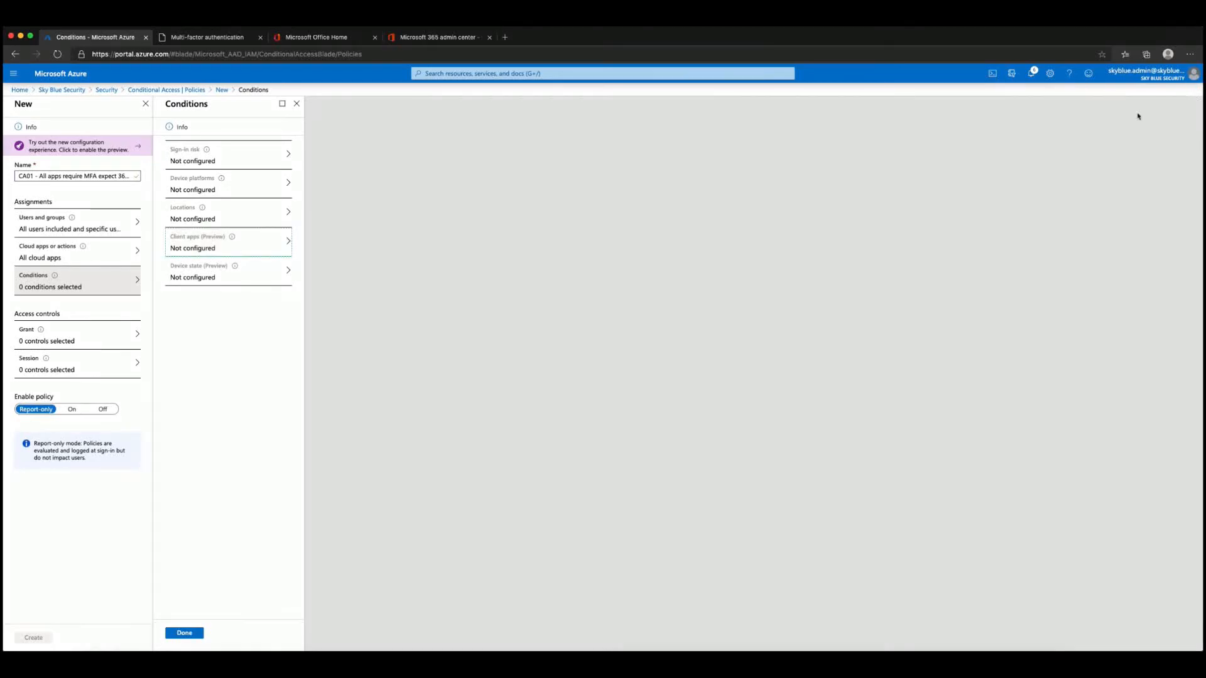
left_click(206, 283)
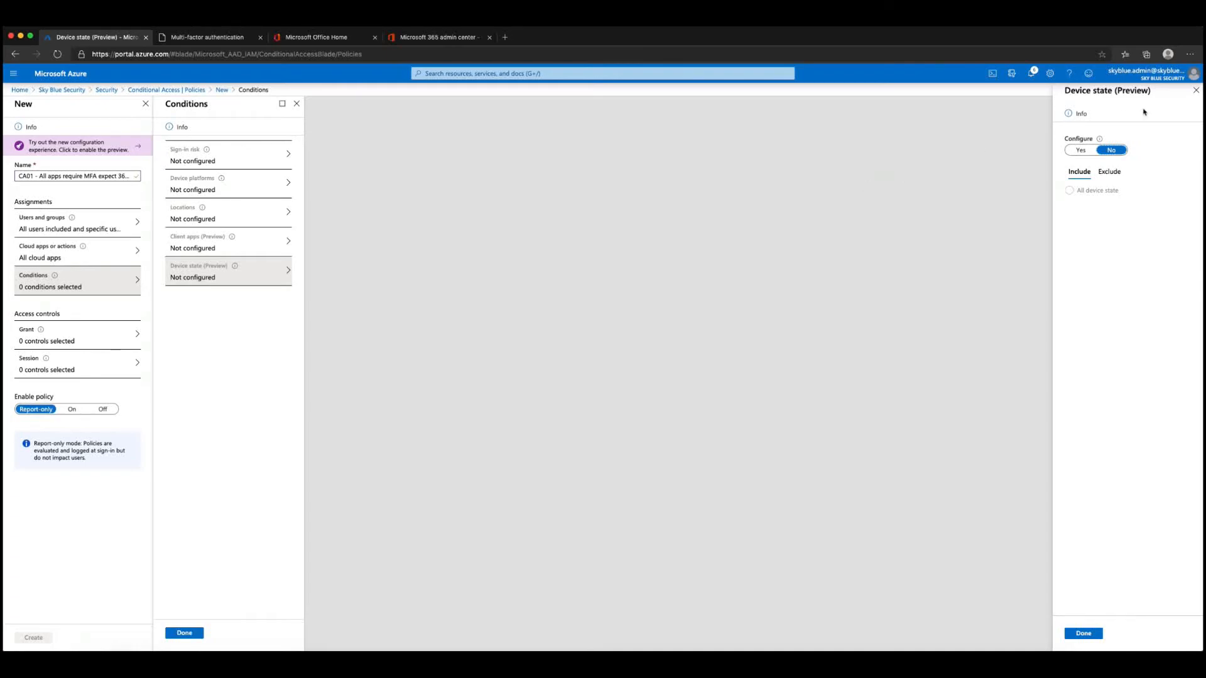
left_click(1196, 90)
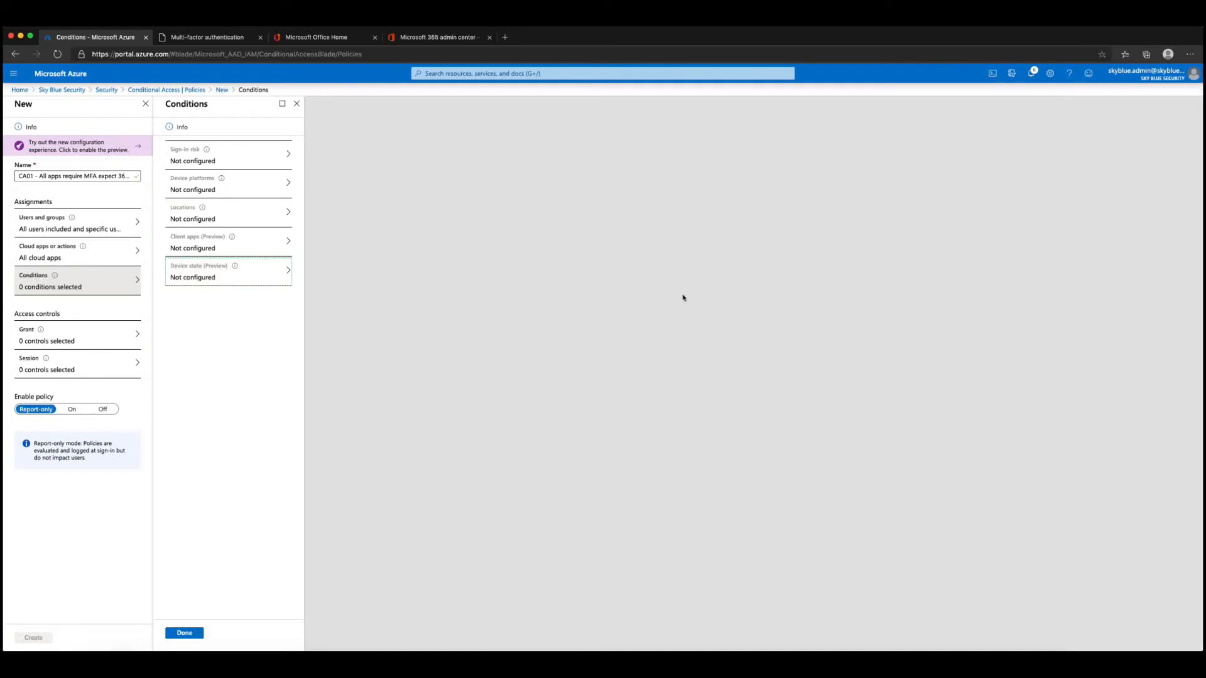
Set the grant access control to require multi-factor authentication
left_click(65, 331)
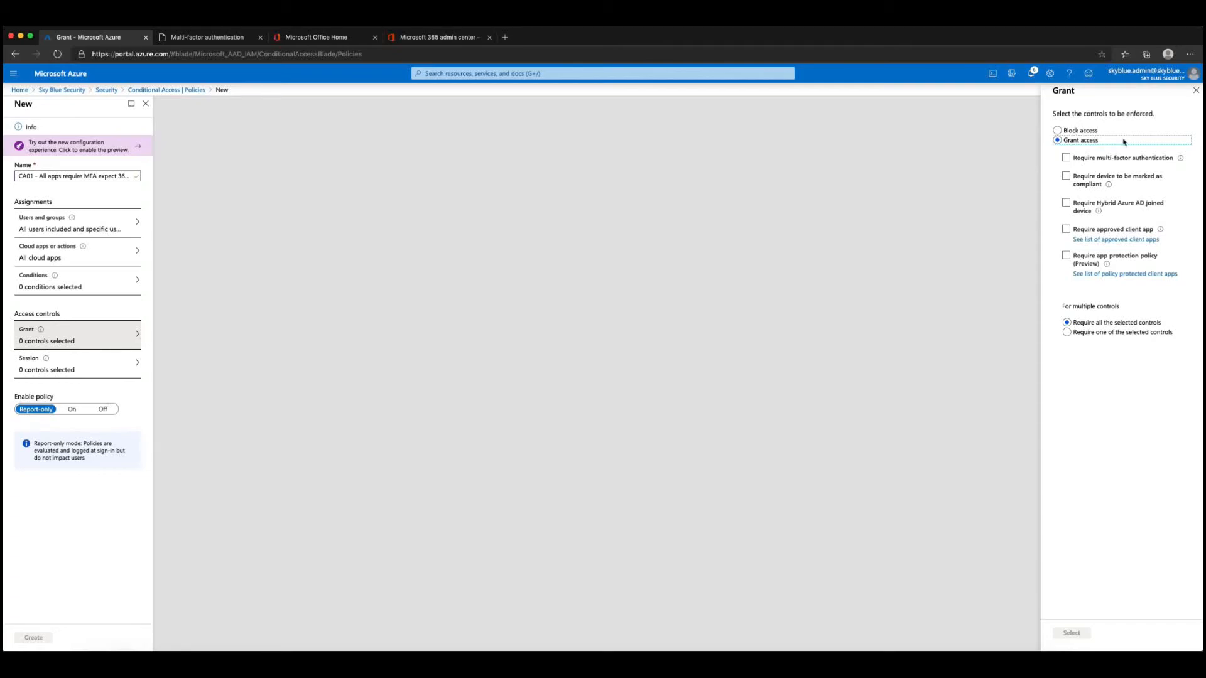
left_click(1066, 158)
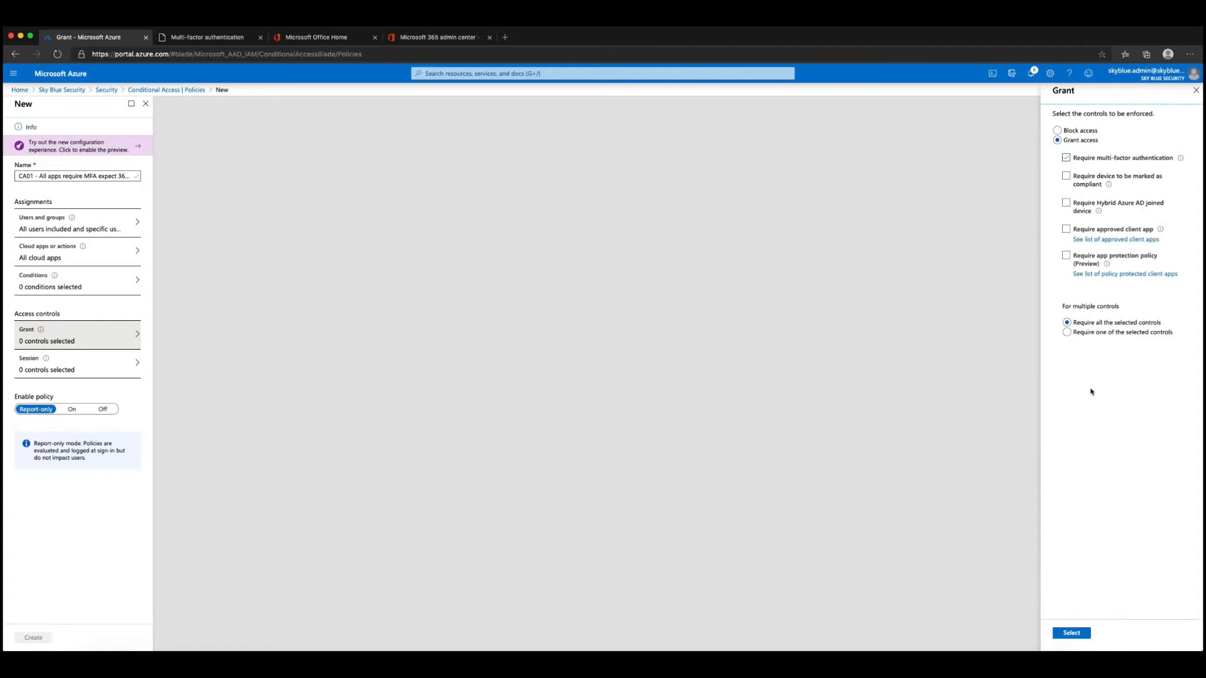
left_click(1071, 634)
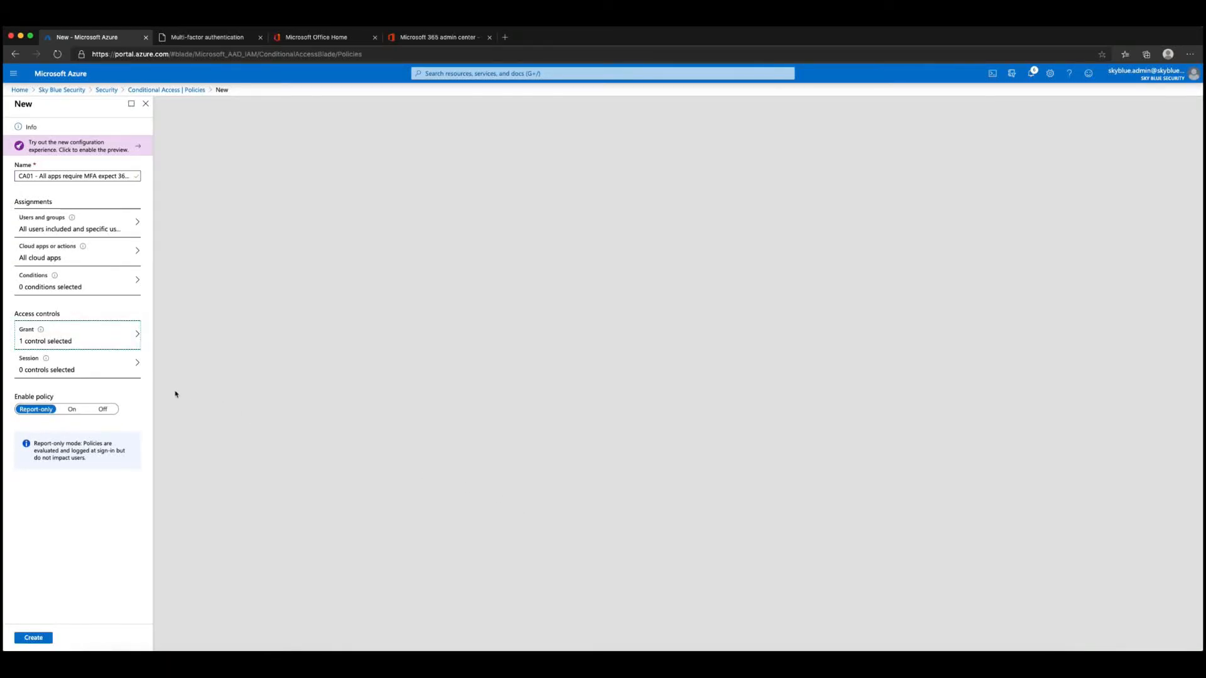
Review the available session controls without selecting any
left_click(71, 369)
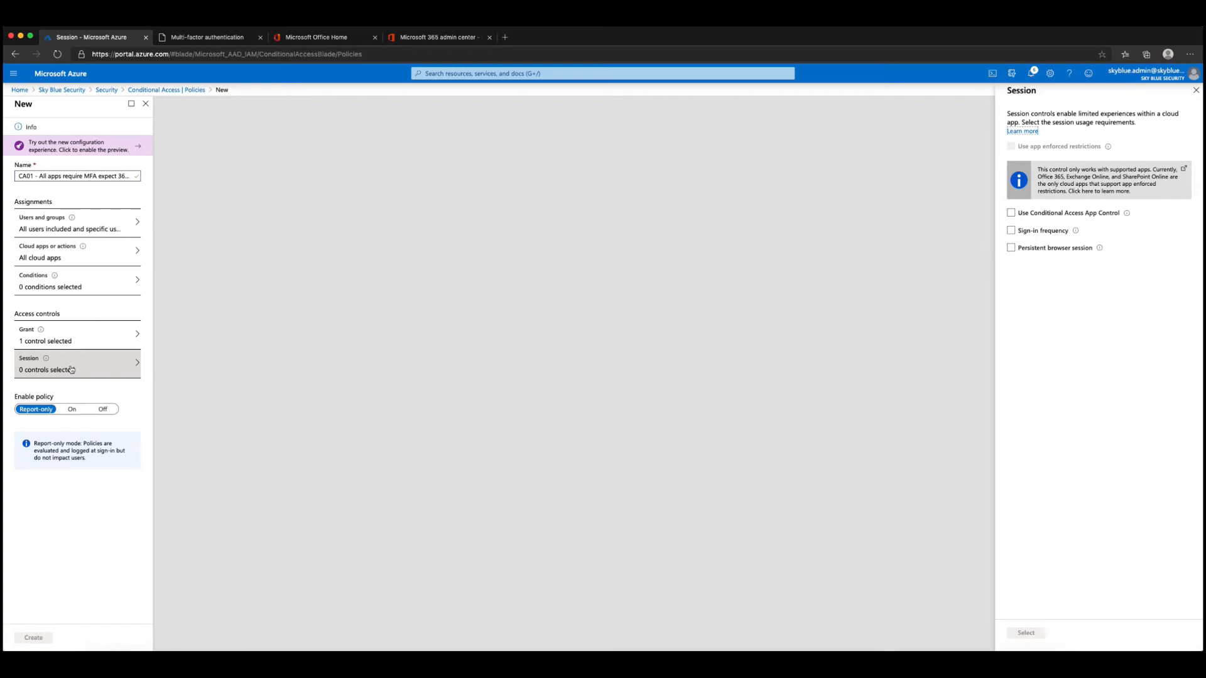
left_click(1195, 89)
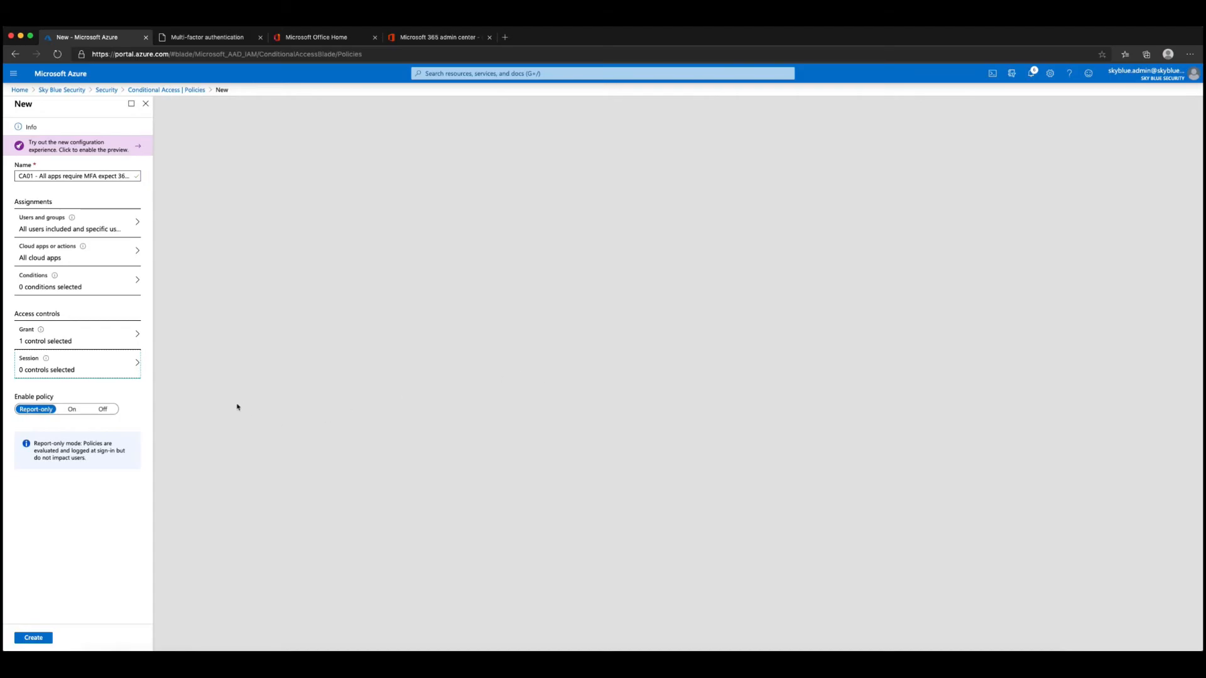
Keep the policy in report-only mode and create it
left_click(71, 410)
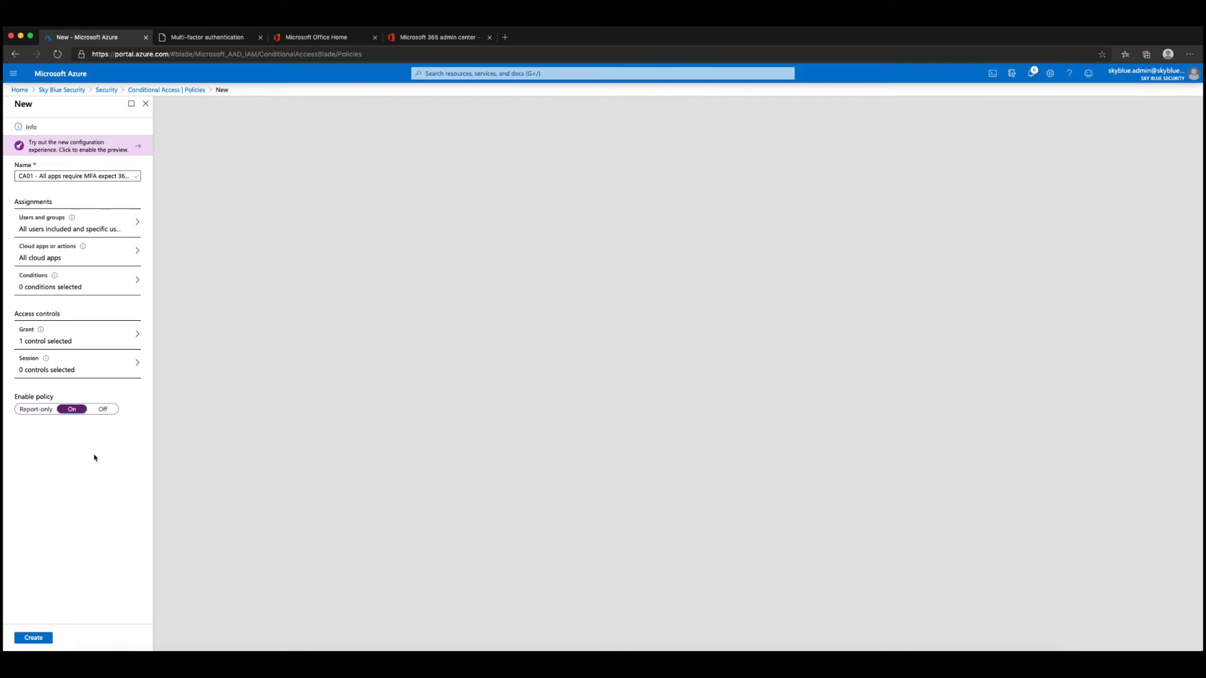
left_click(33, 410)
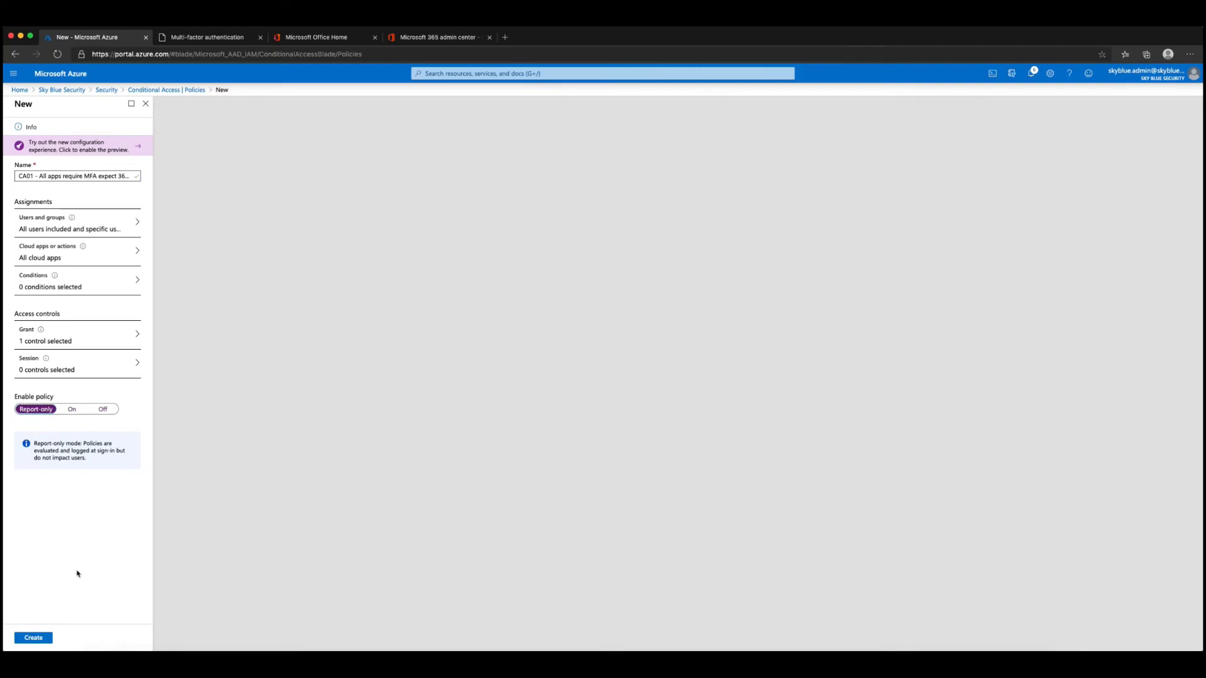
left_click(35, 639)
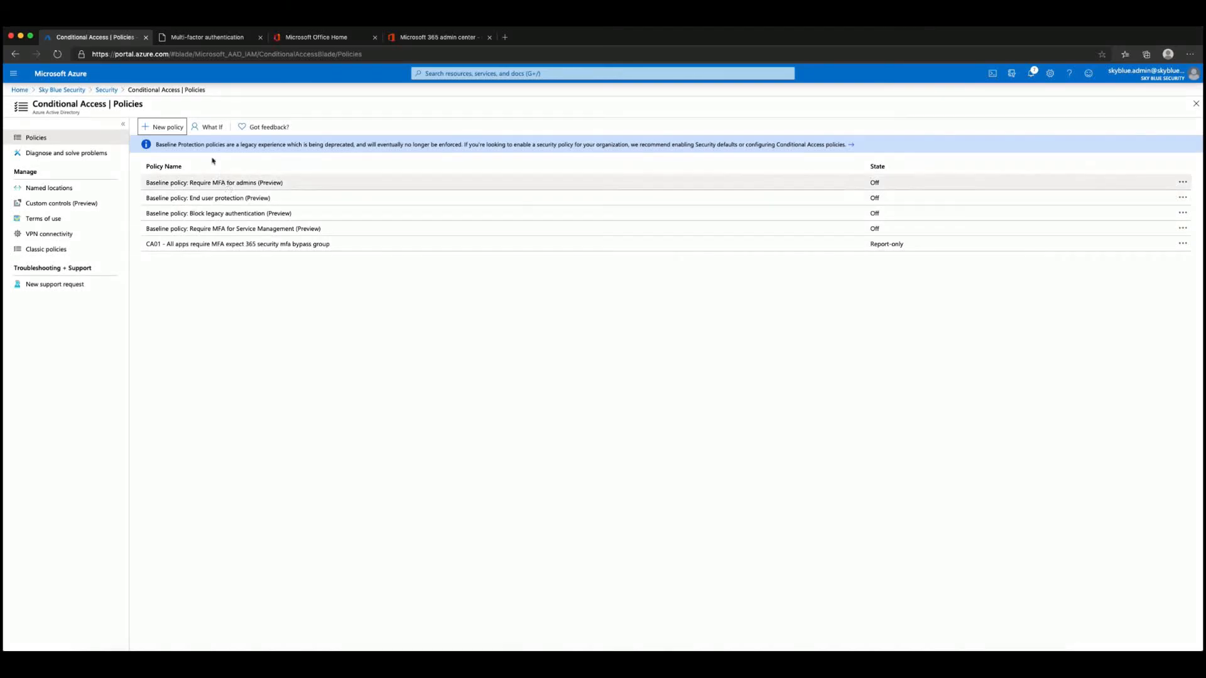
Run a What If evaluation of the Conditional Access policies for the MFA test user with any cloud app
left_click(202, 127)
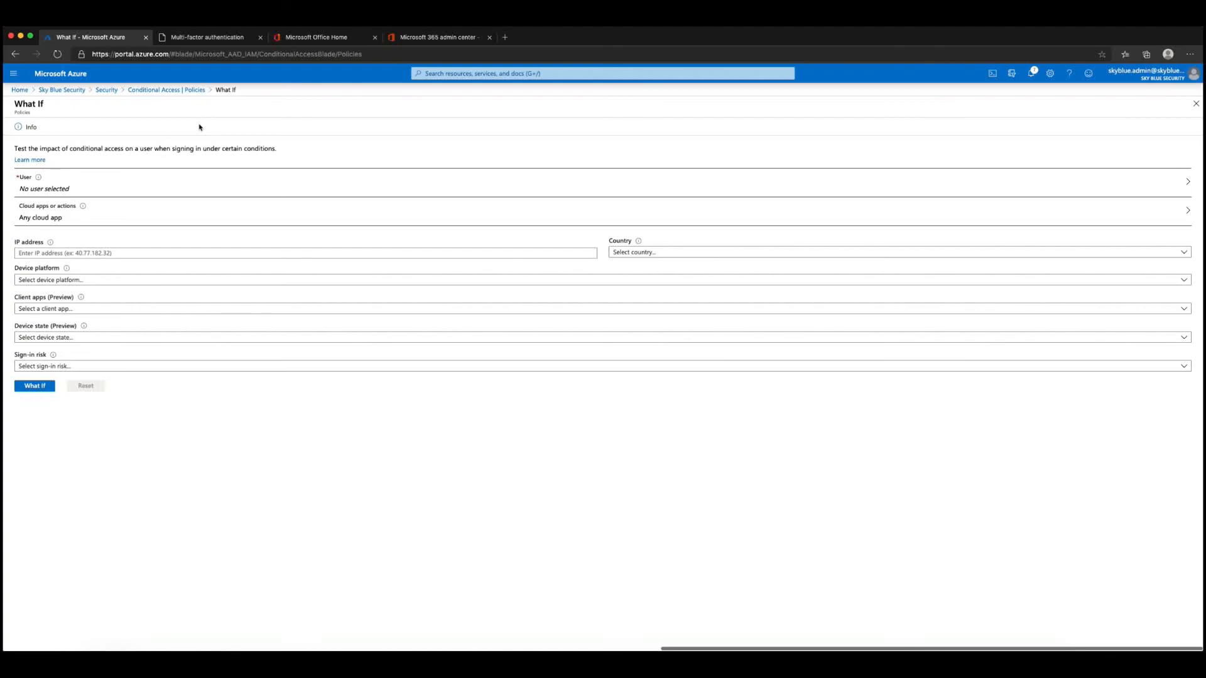
left_click(63, 184)
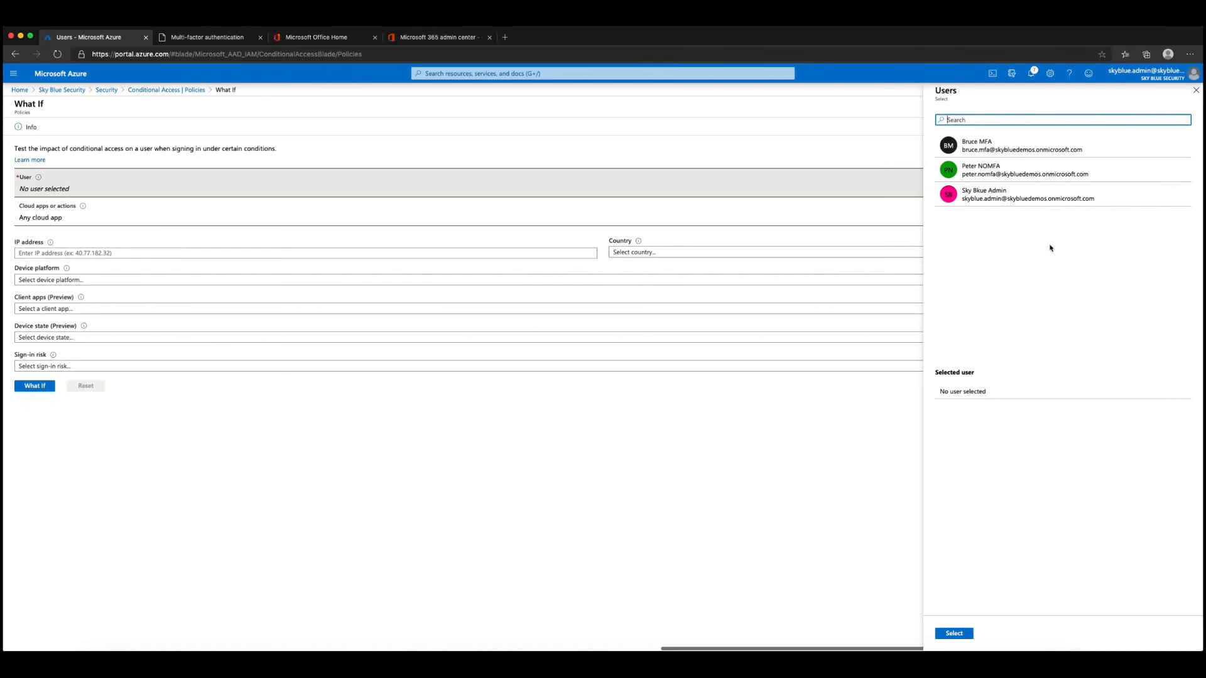
left_click(975, 143)
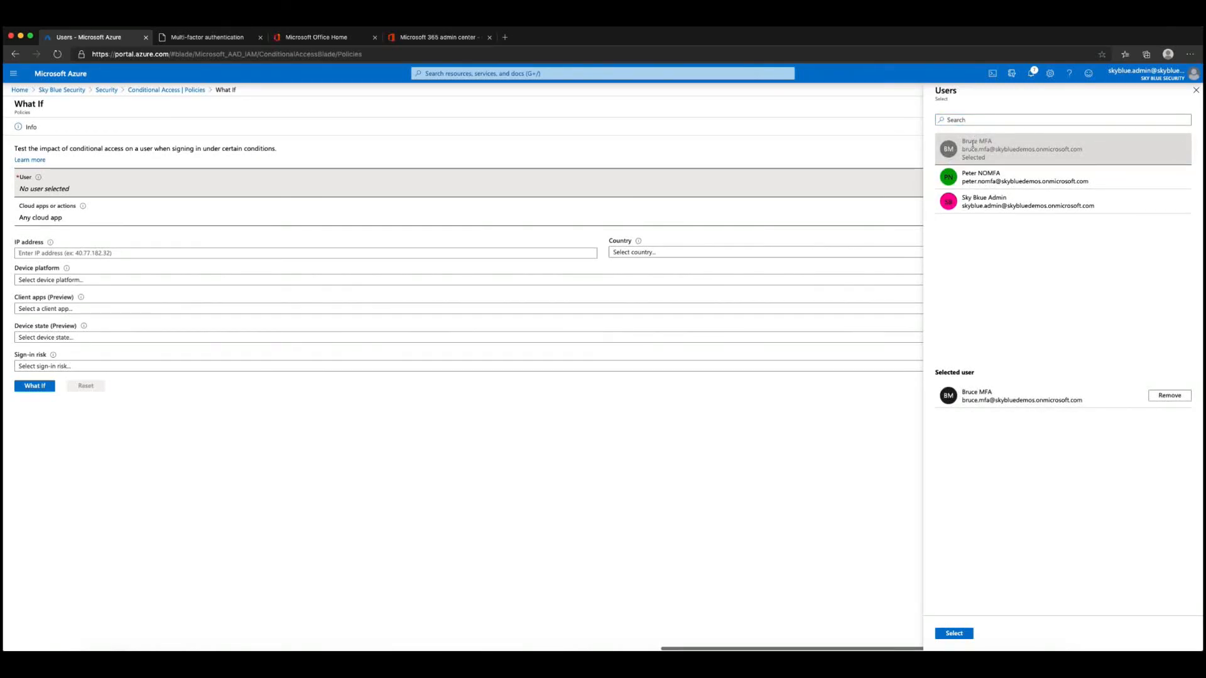
left_click(955, 634)
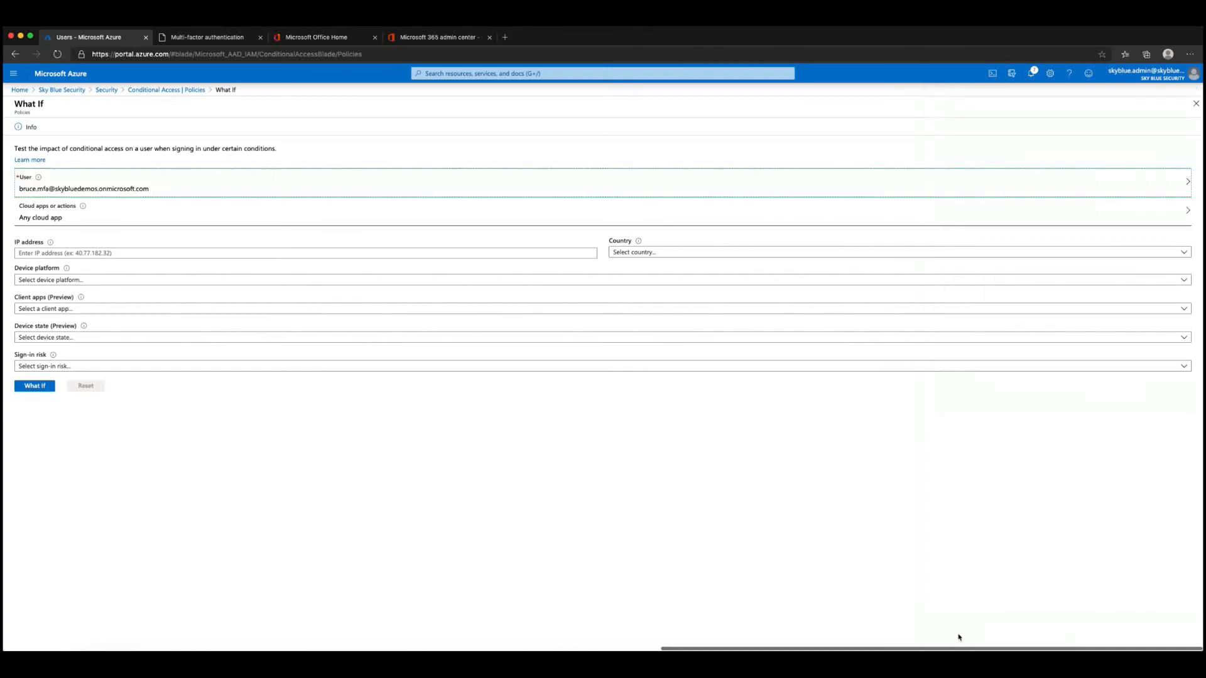
left_click(32, 388)
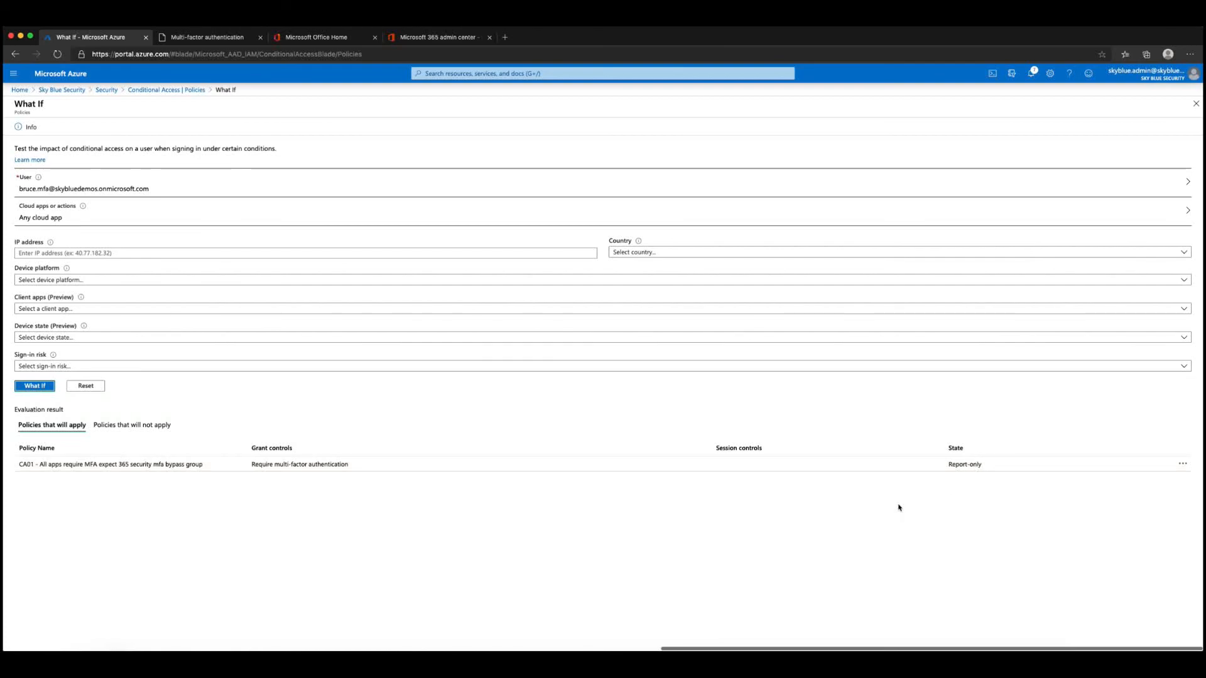
Rerun the What If evaluation for the NOMFA test user and return to the Conditional Access policy list
left_click(122, 176)
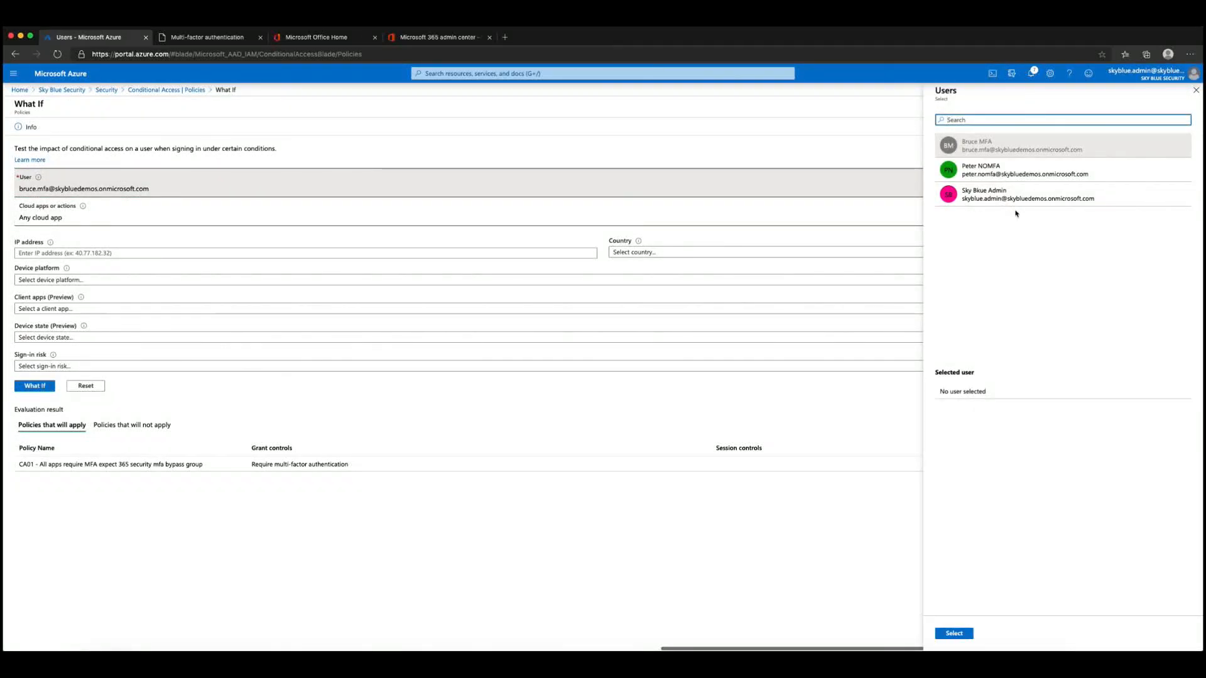
left_click(991, 173)
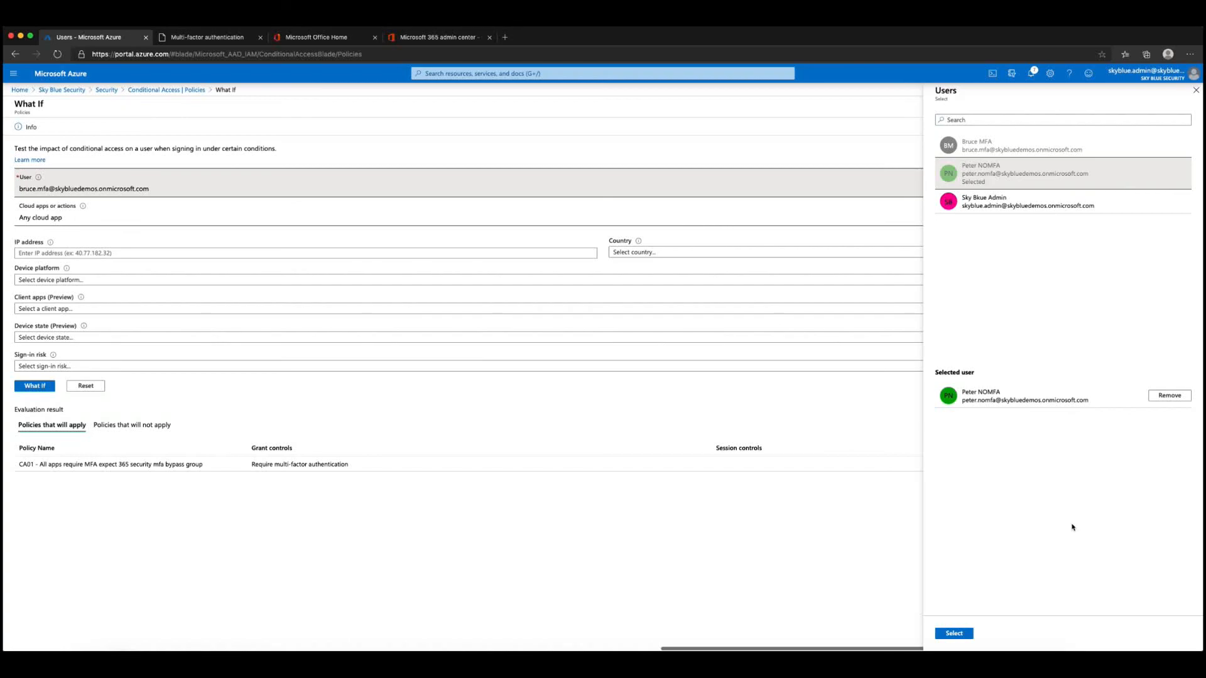
left_click(953, 633)
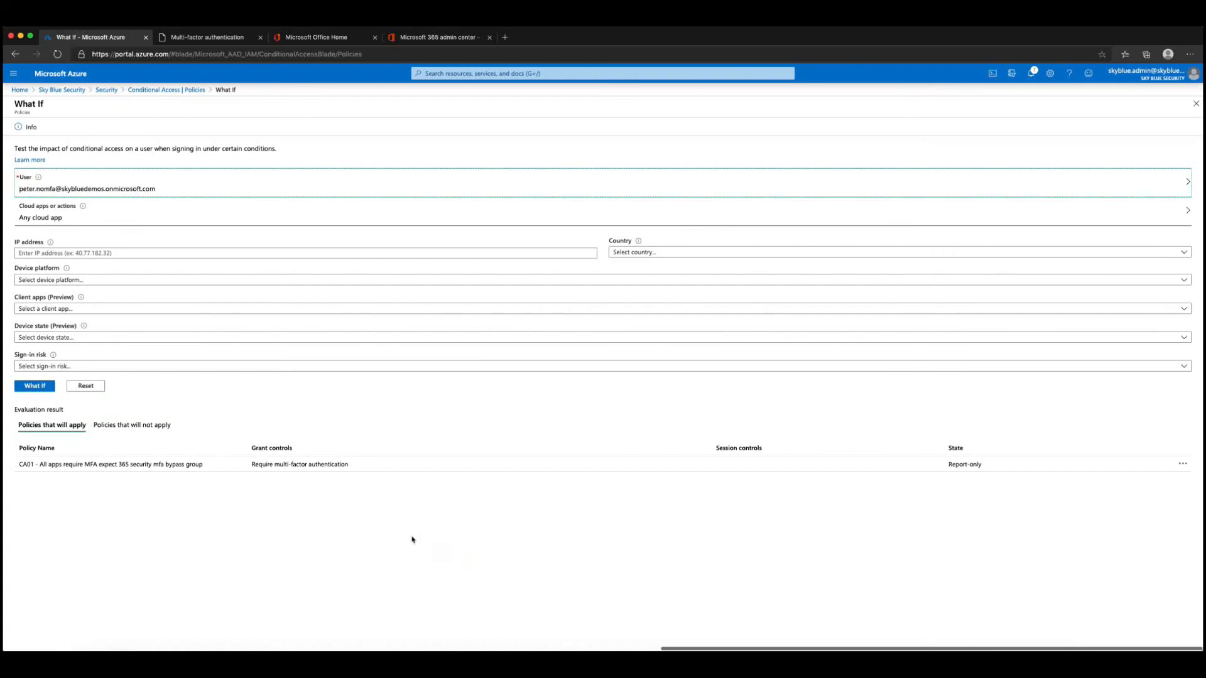
left_click(37, 389)
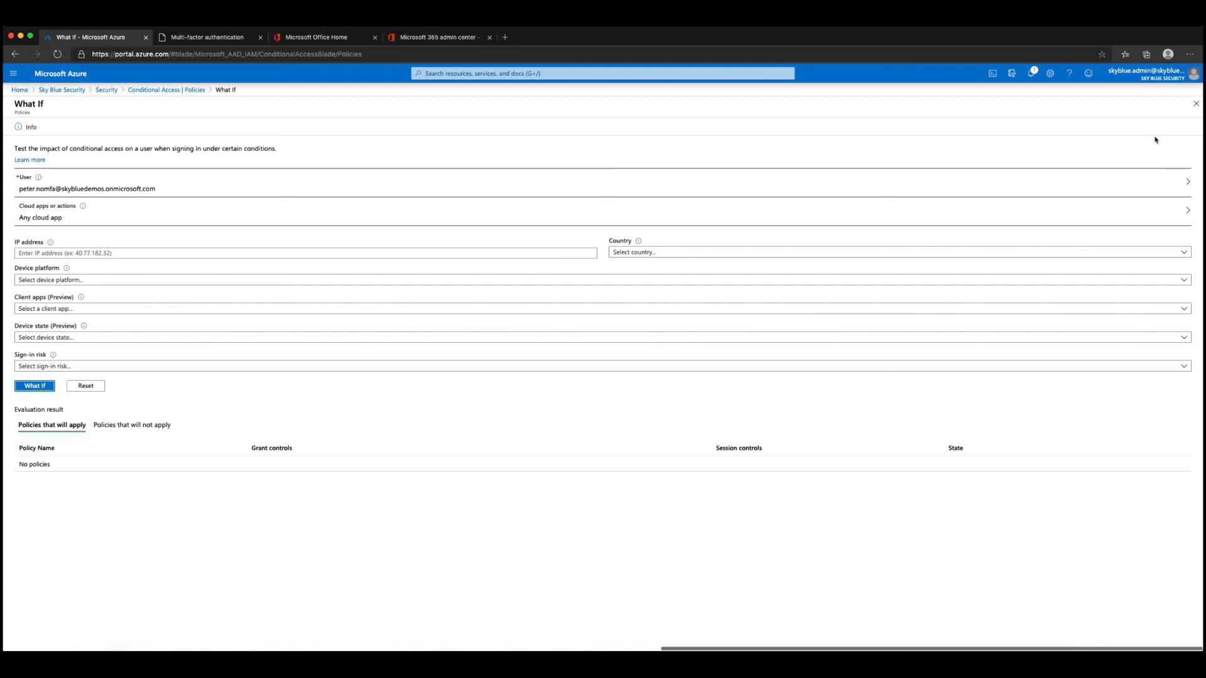
left_click(1197, 104)
left_click(692, 108)
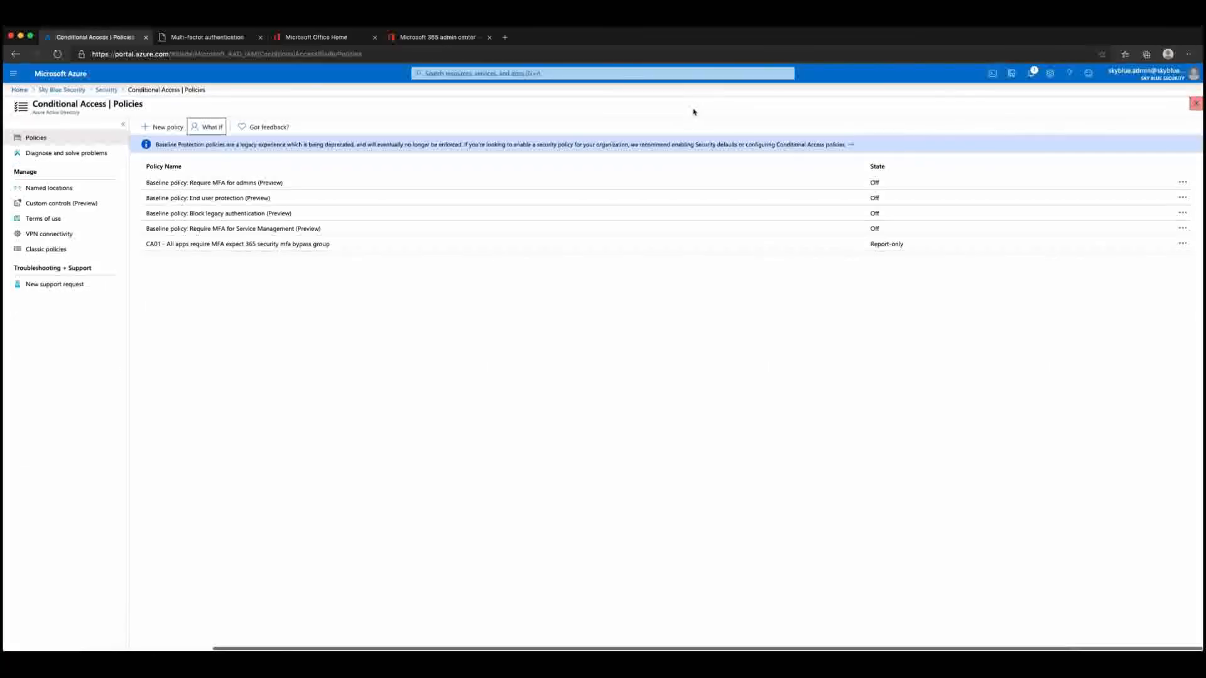